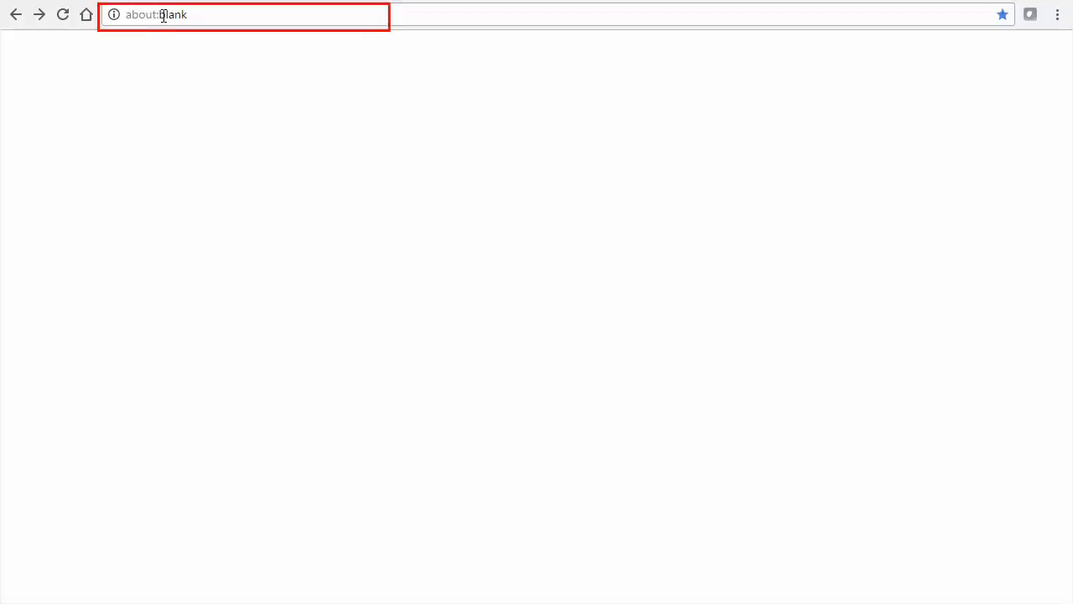
Load the VNA API at vna-vna.bluesky.ca.com:8080/vna/ and expand the Admin and Inventory operation lists.
click(163, 15)
text(http://vna-vna.bluesky.ca.com:8080/vna/)
key(Return)
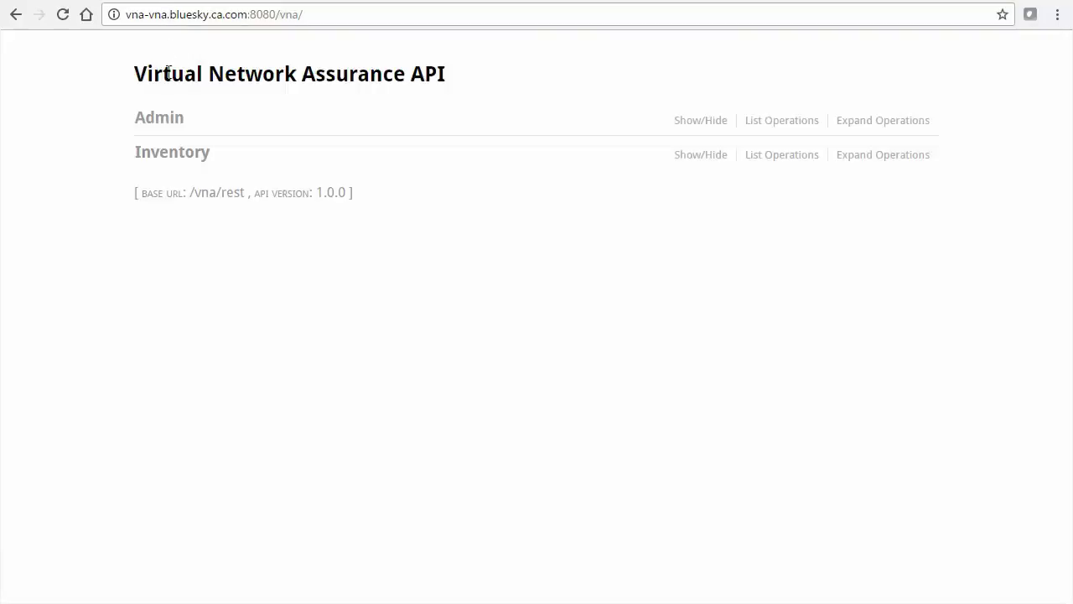
click(159, 120)
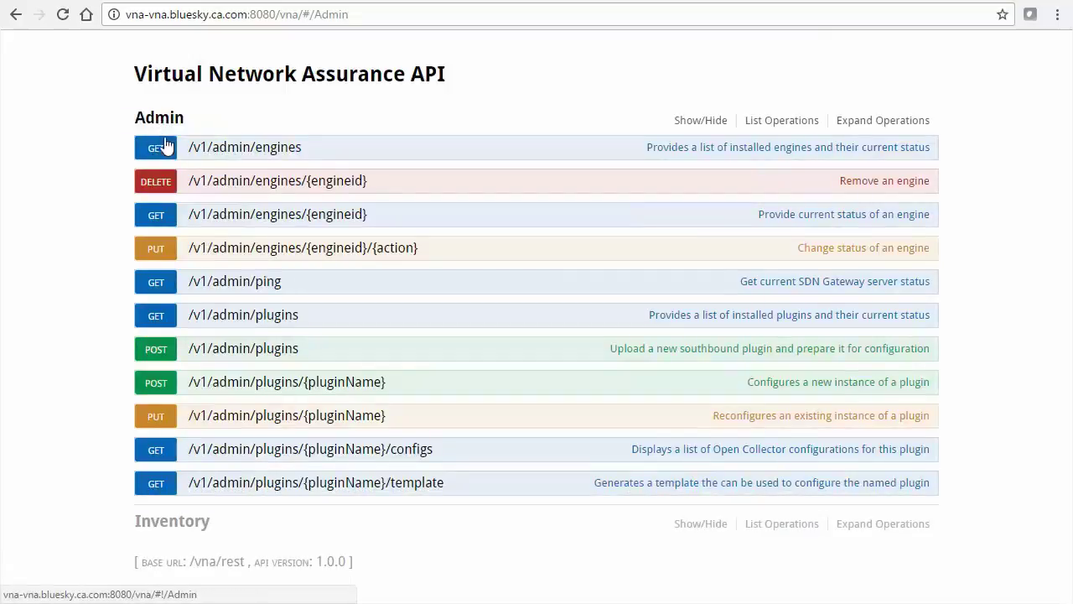
click(185, 524)
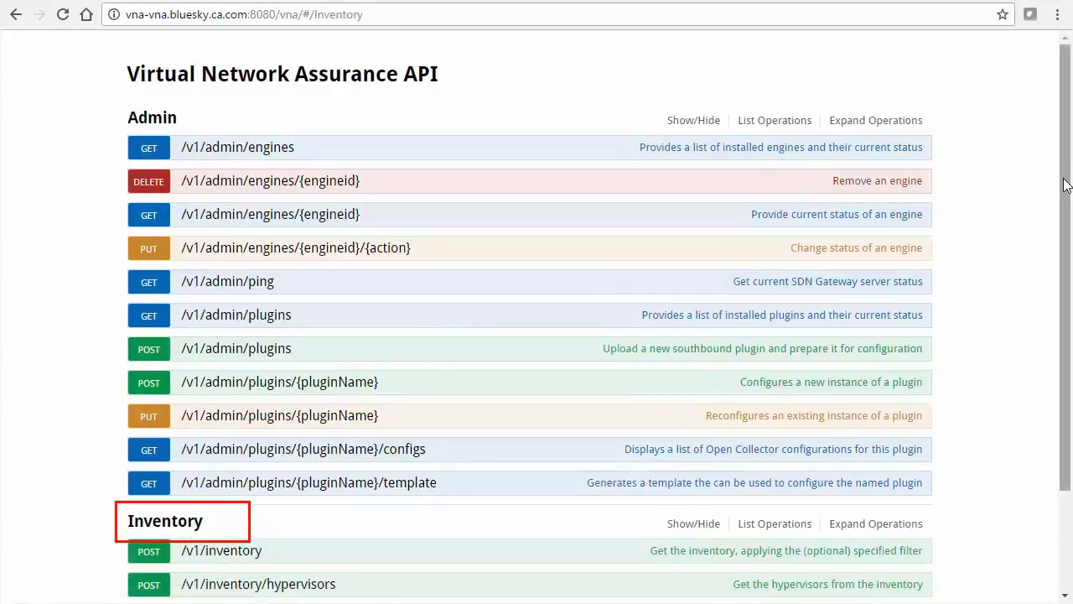
mouse_move(1067, 184)
mouse_down()
mouse_move(1069, 256)
mouse_move(1070, 168)
mouse_up()
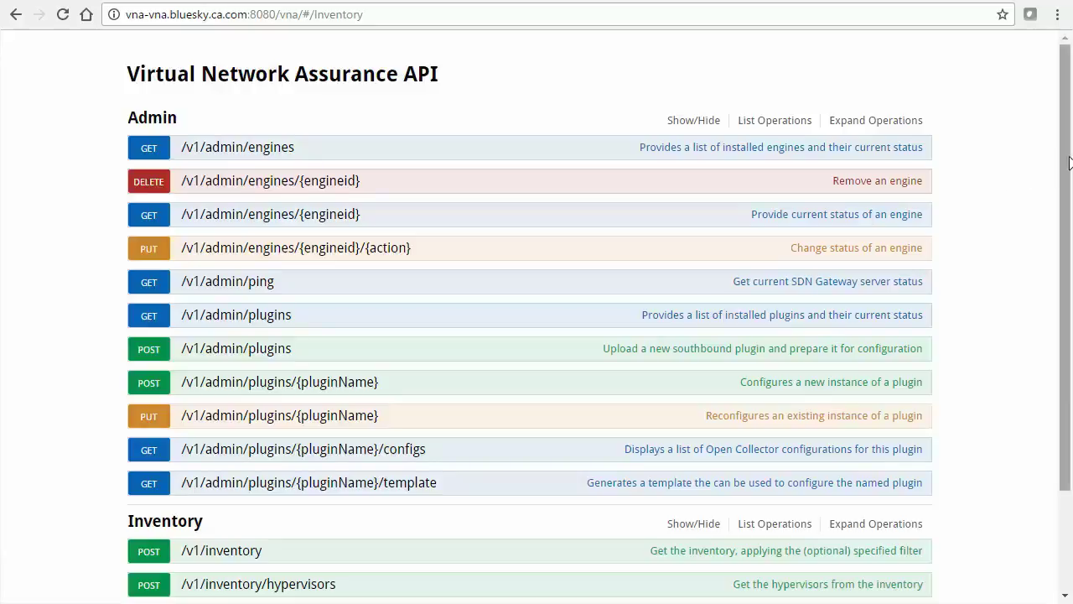
drag(1068, 162, 1067, 261)
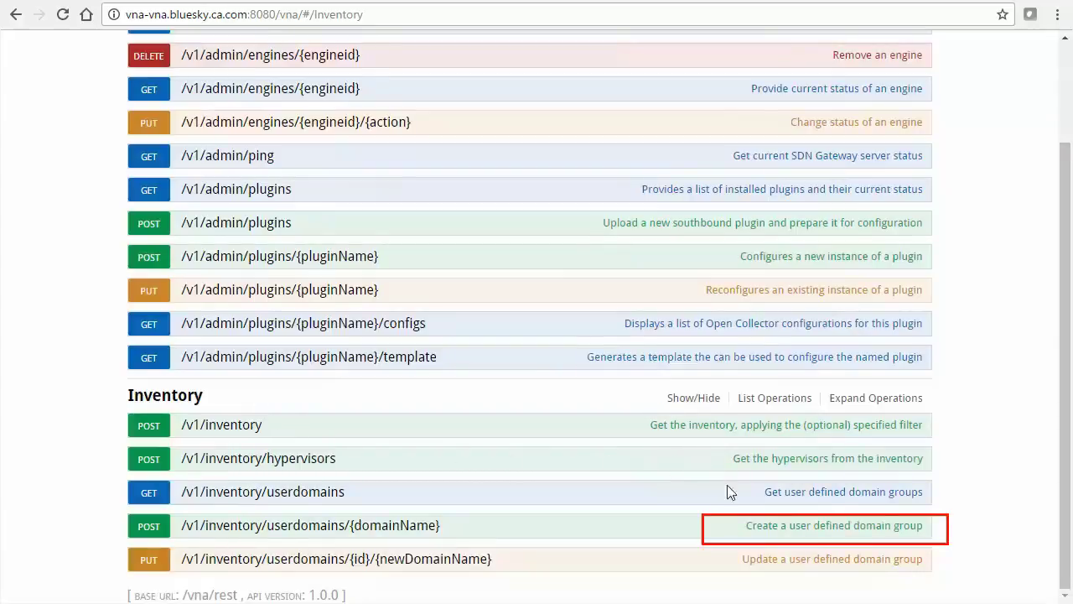
Create the user domain group ACI_Domain1 via POST /v1/inventory/userdomains/{domainName} and check the 201 response.
click(795, 534)
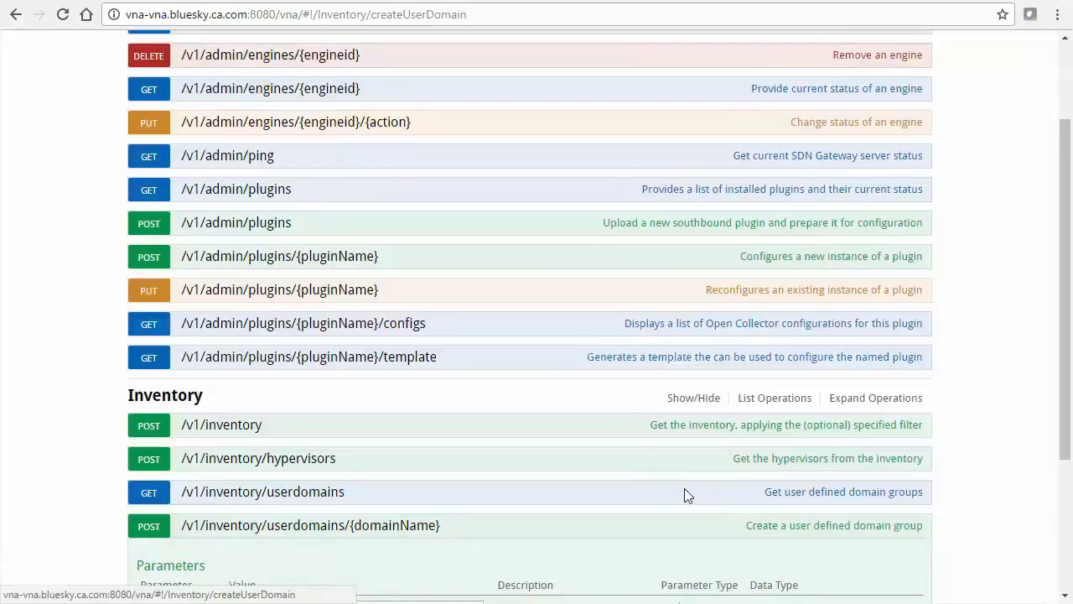
scroll(511, 543, down, 3)
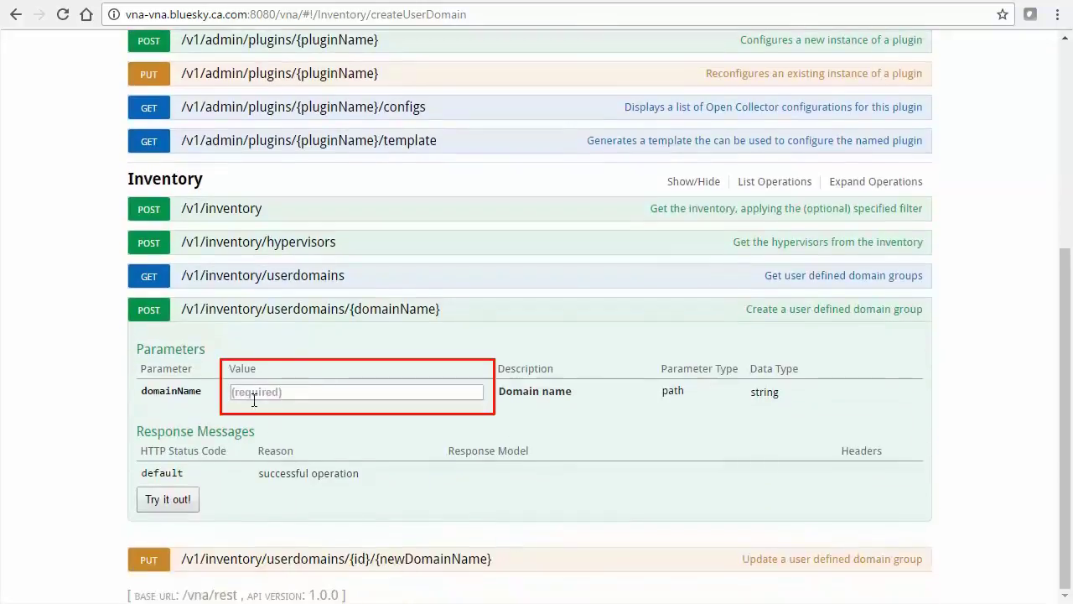
click(252, 394)
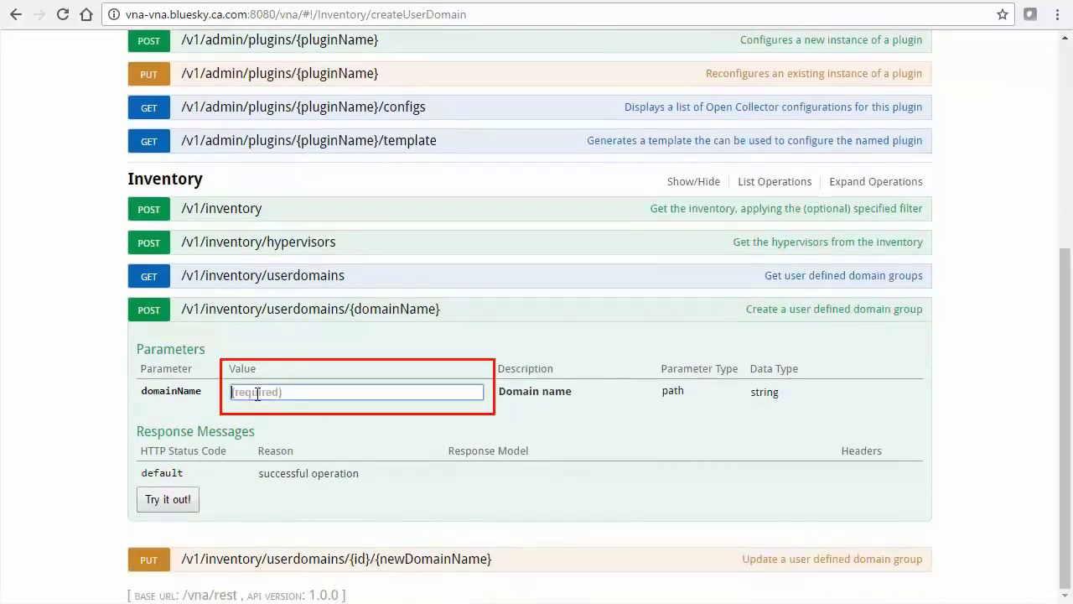
text(ACI_Domain)
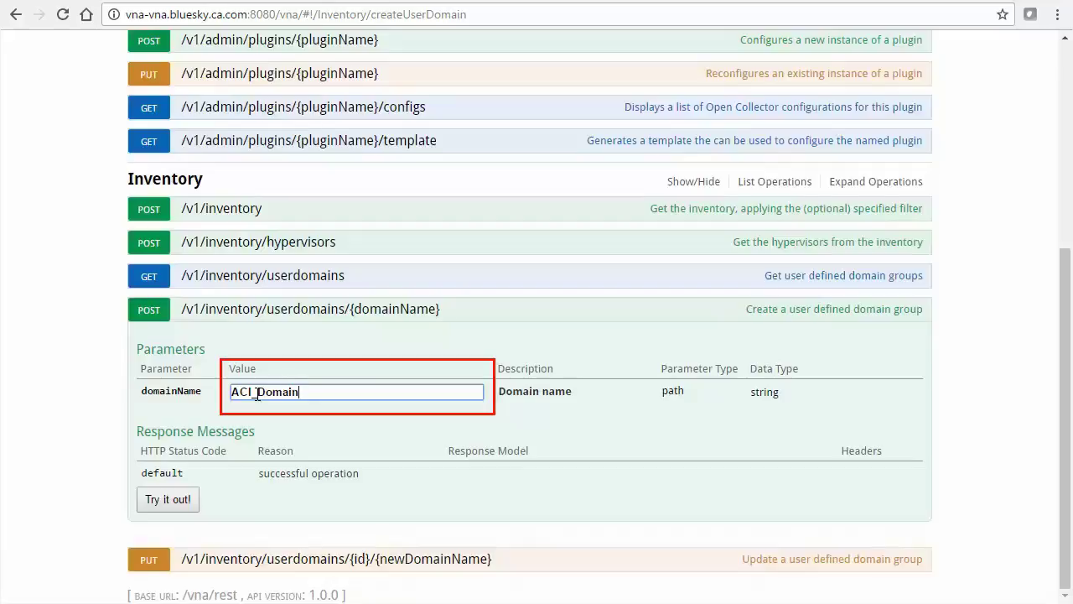
text(1)
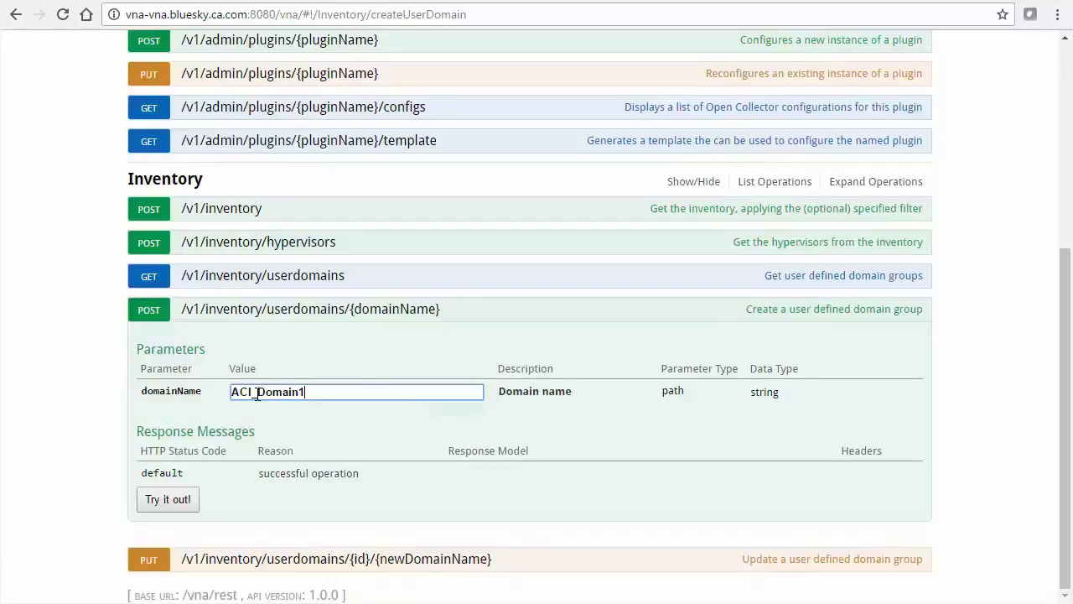
click(168, 501)
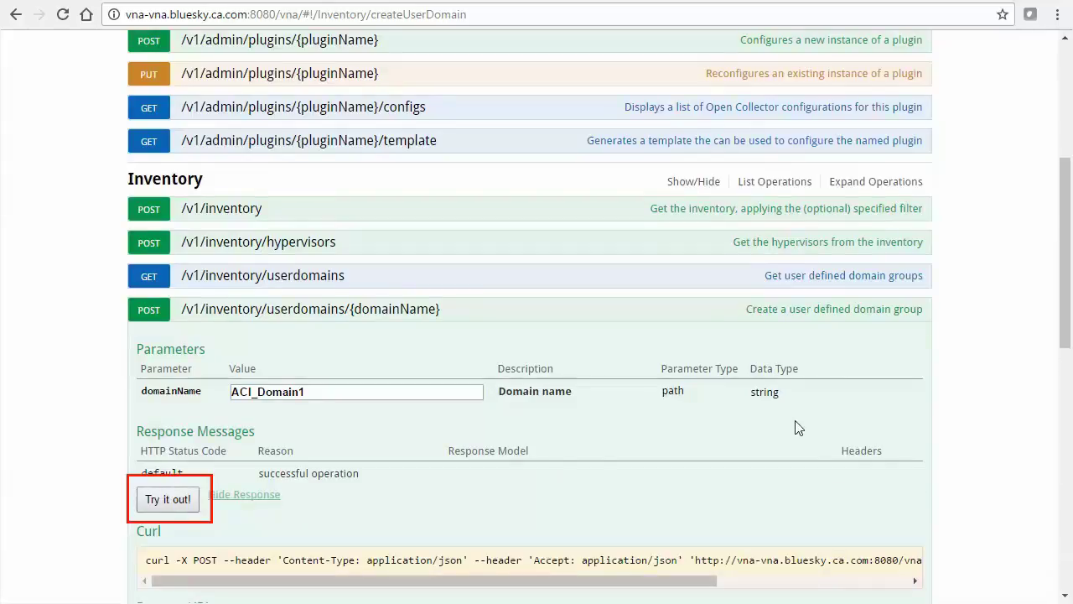
drag(1067, 282, 1070, 448)
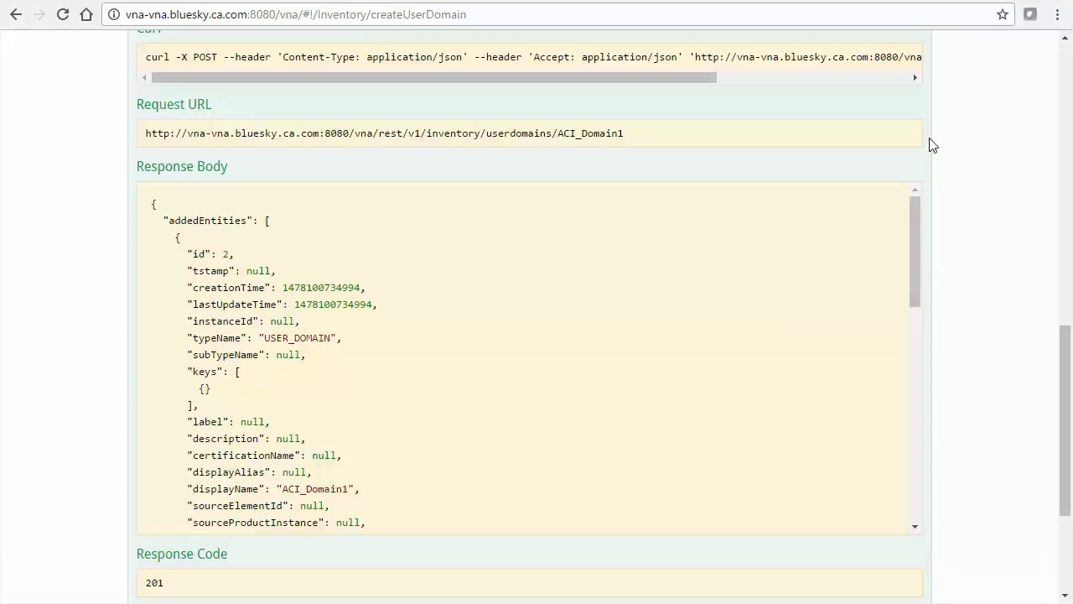
drag(1068, 357, 1068, 253)
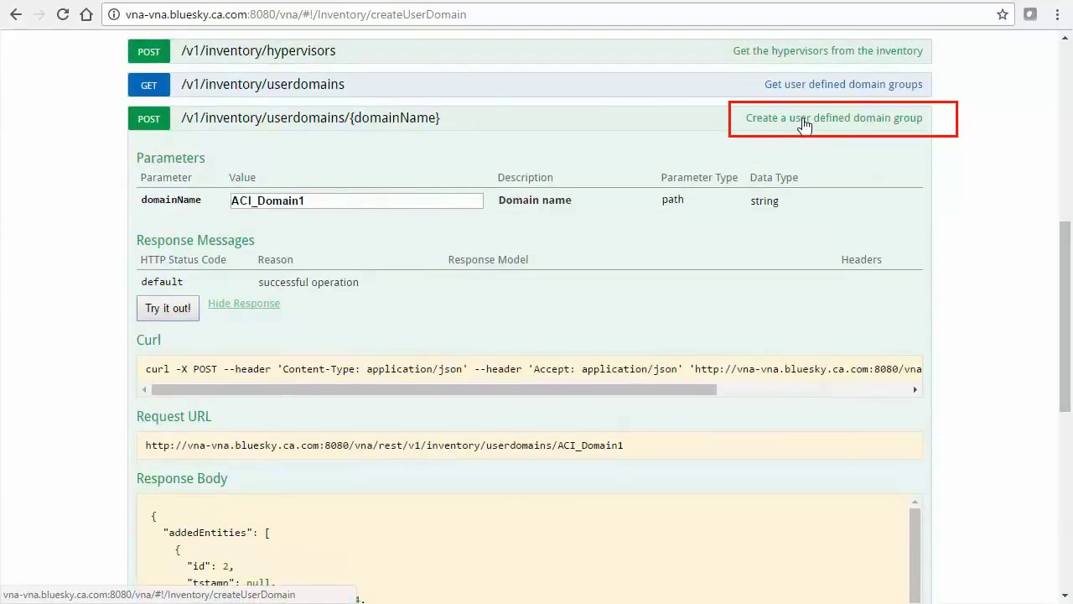
click(804, 123)
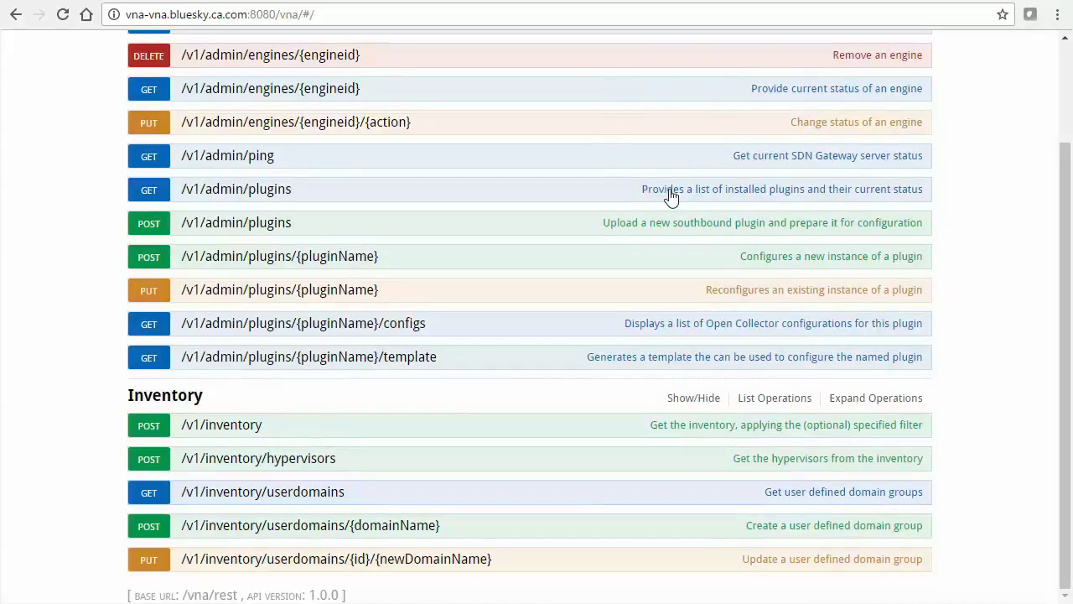
Run GET /v1/admin/plugins to list the installed OpenDaylight, ACI, NSX-MH and Nuage plugins.
click(749, 193)
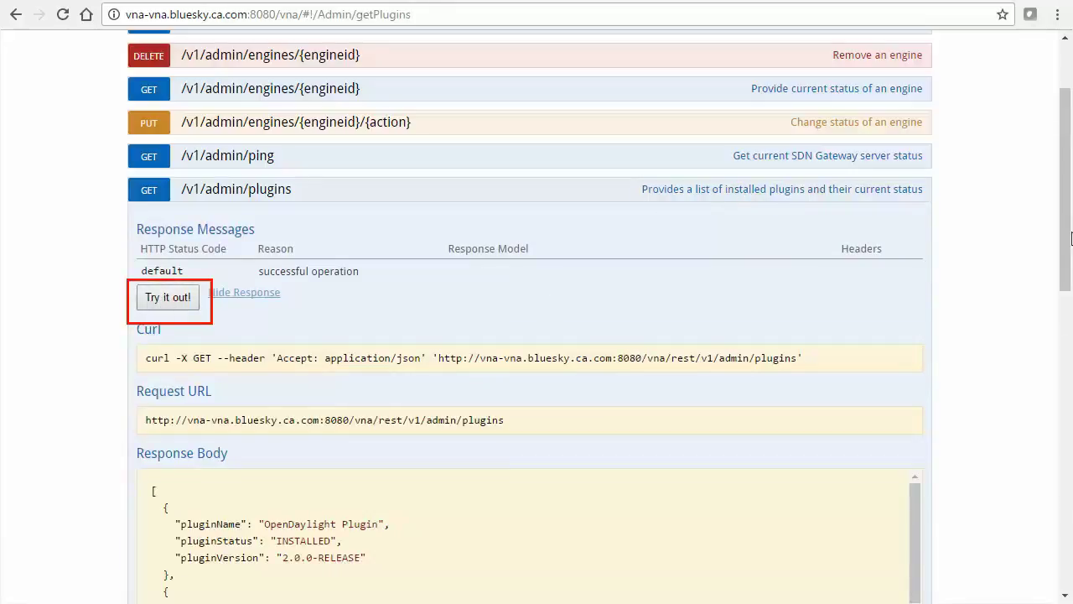
drag(1063, 245, 1060, 373)
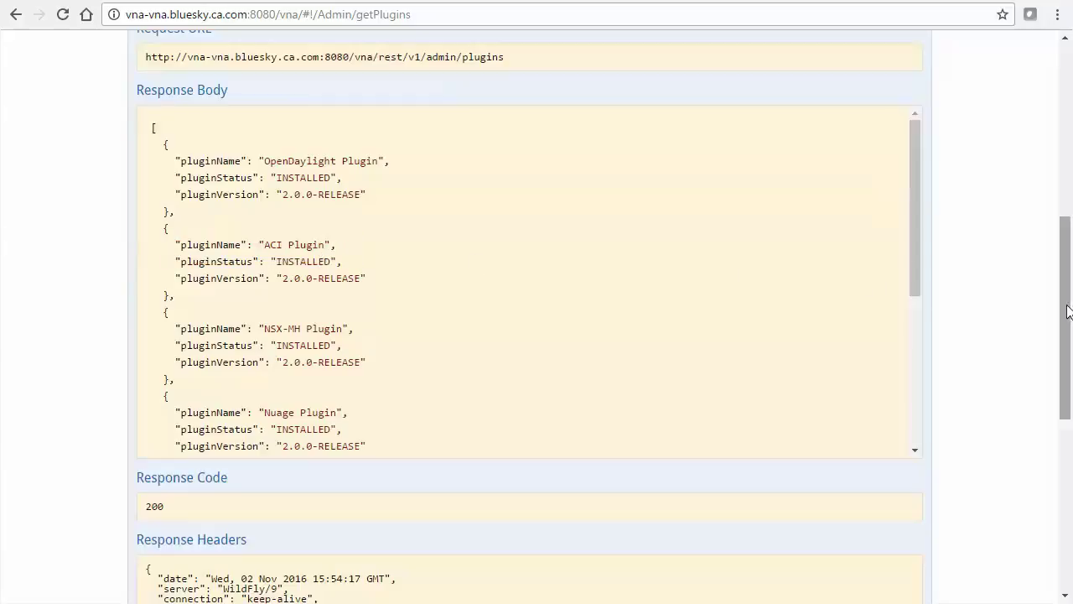
scroll(856, 159, up, 4)
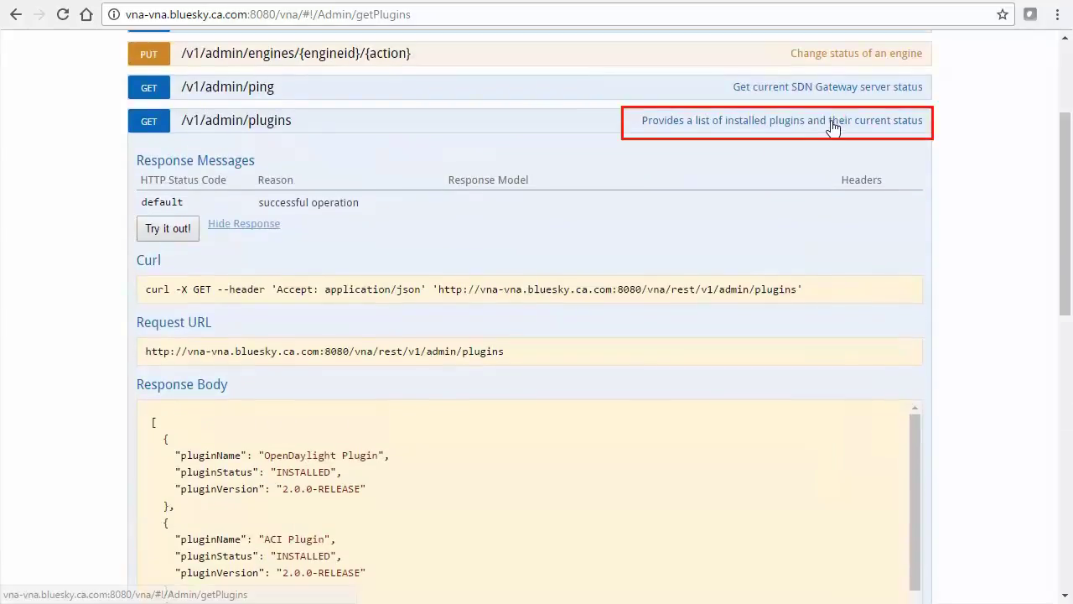
click(834, 126)
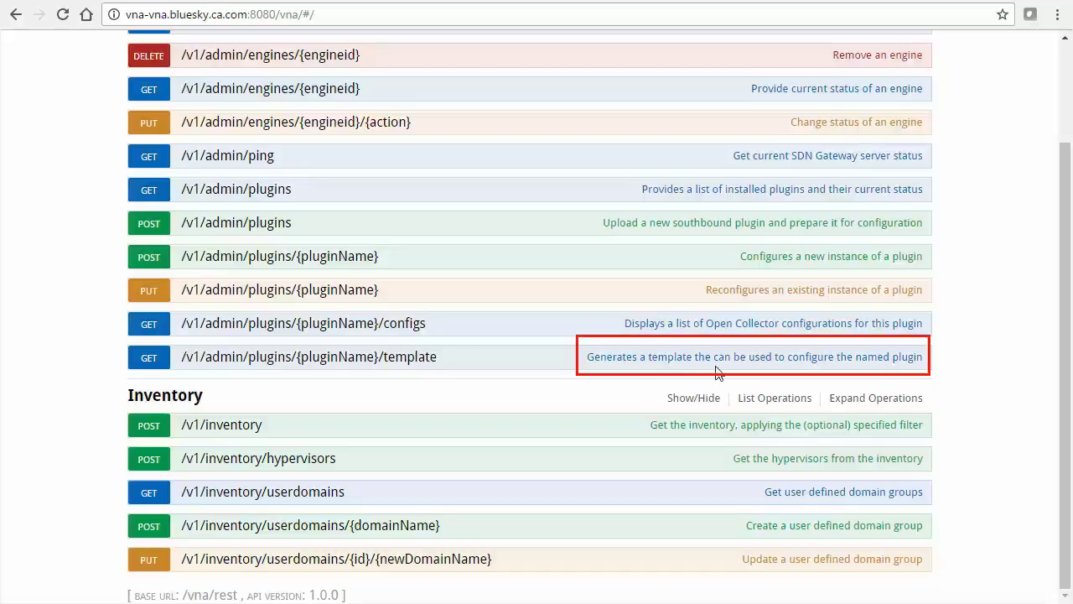
Request the configuration template for pluginName 'ACI Plugin' via GET /v1/admin/plugins/{pluginName}/template.
click(775, 362)
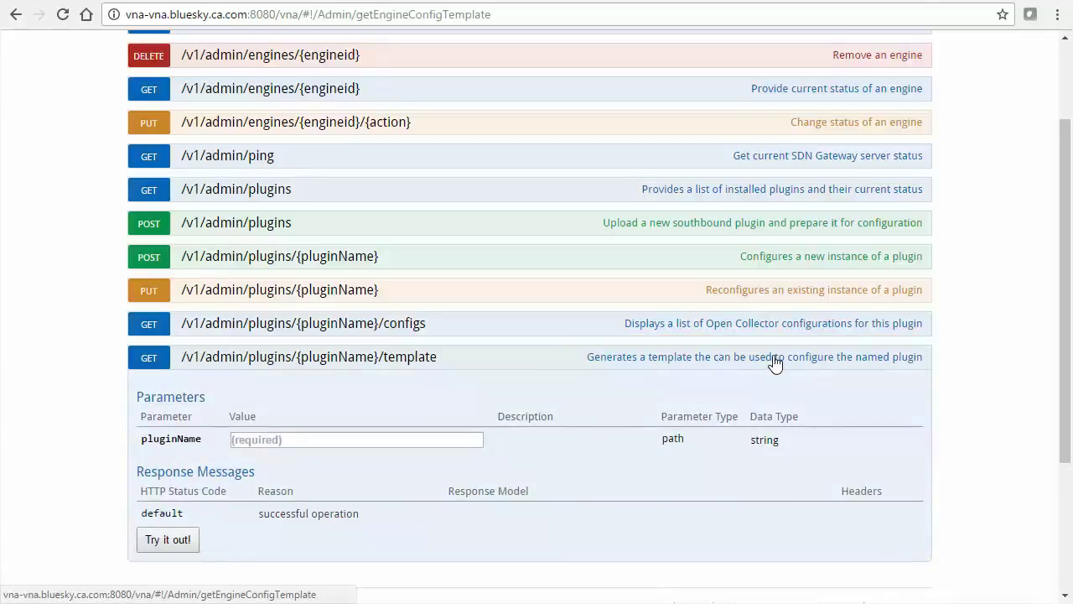
click(278, 441)
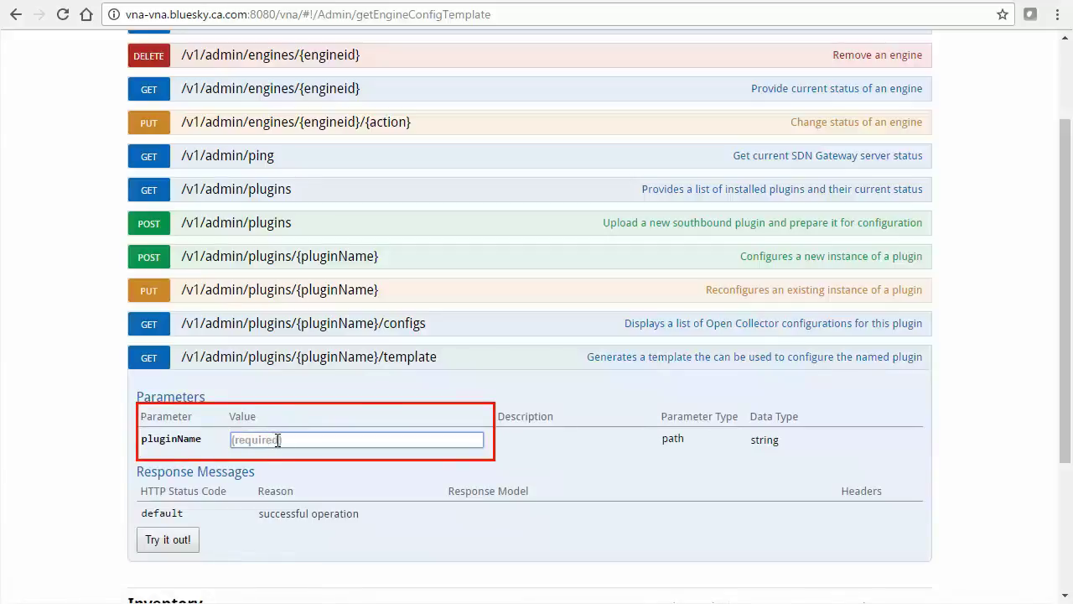
text(ACI Plugin)
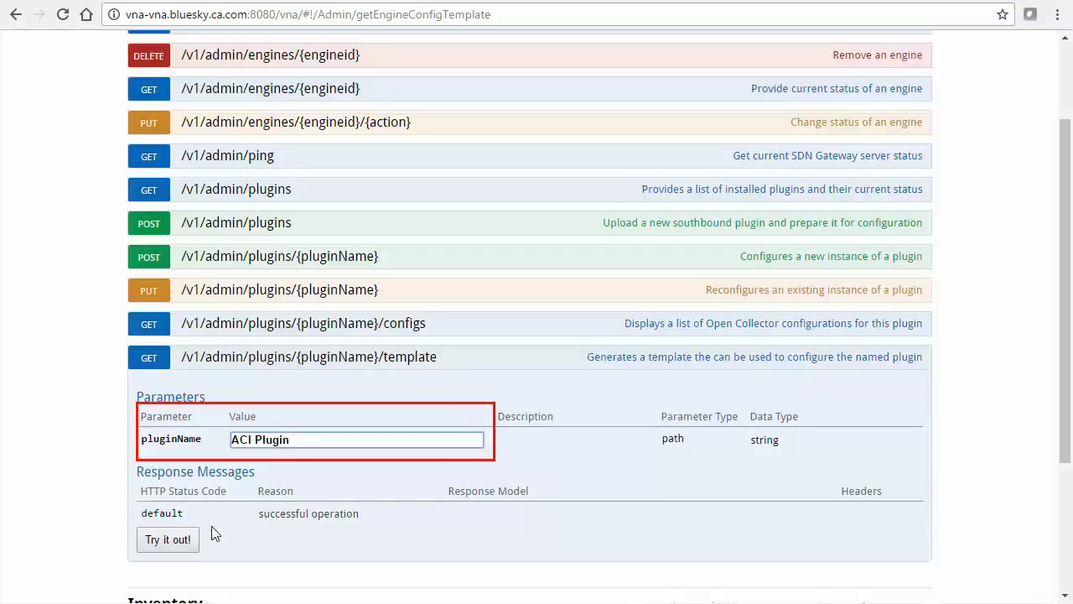
click(177, 543)
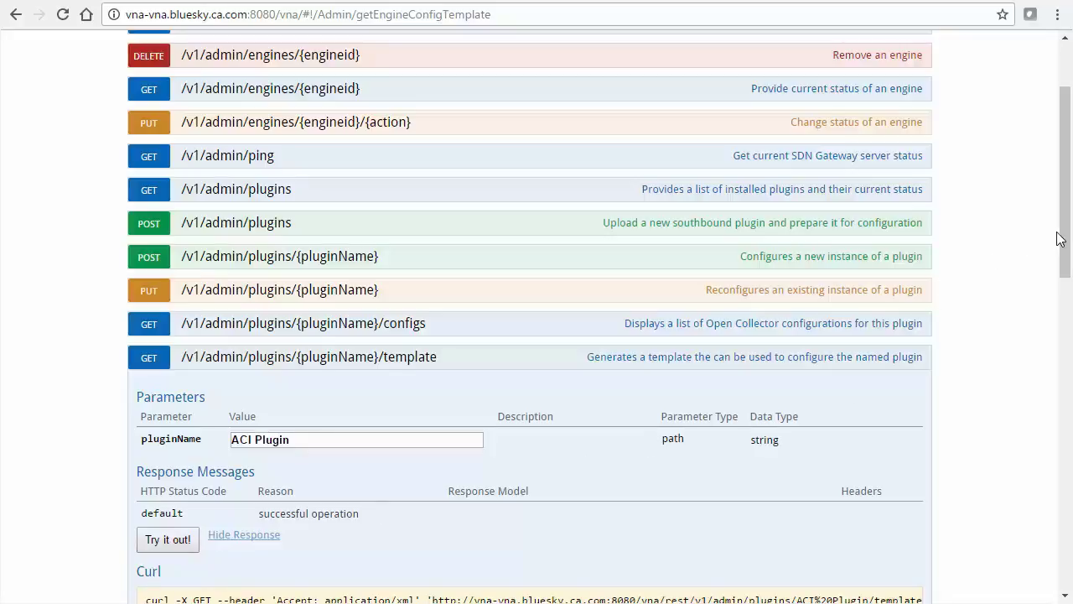
Scroll through the ACI Plugin XML template in the response body.
drag(1064, 239, 1064, 441)
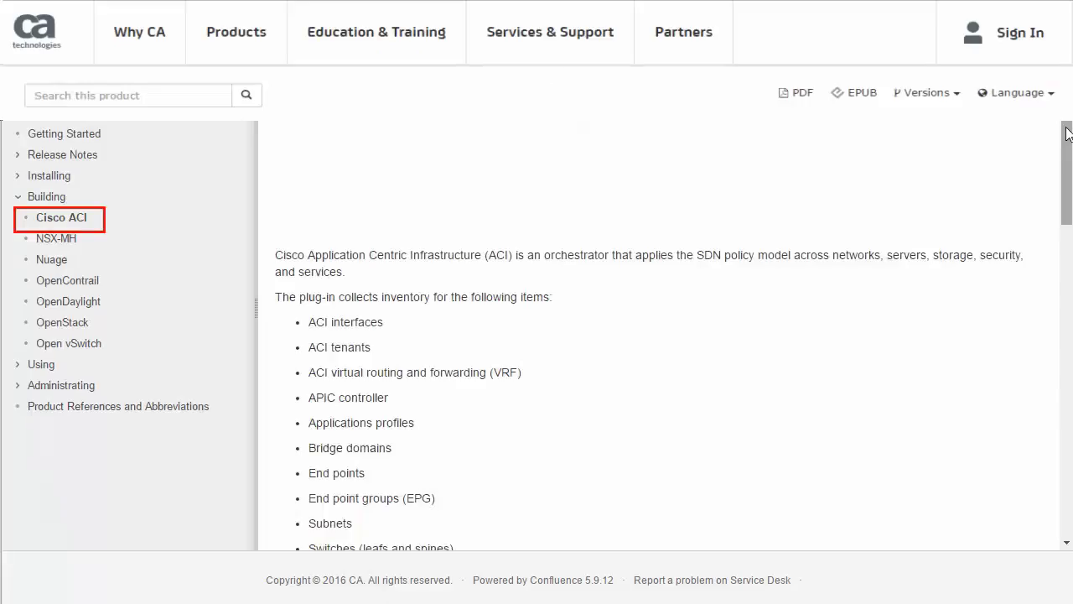
Scroll the Cisco ACI documentation page down to the configuration variable descriptions through DOMAIN_ID.
drag(1068, 134, 1069, 415)
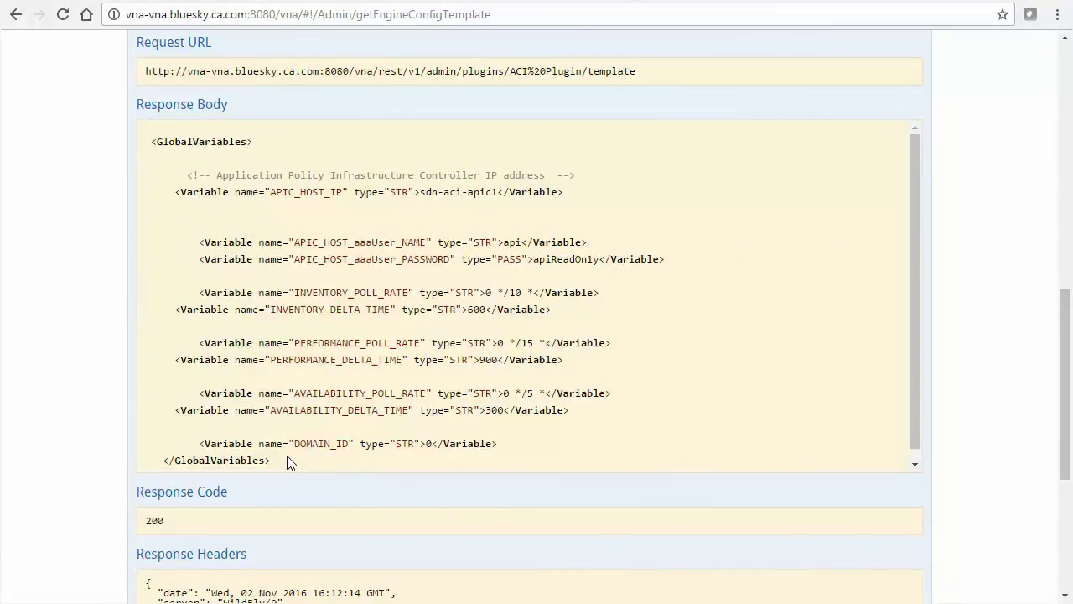
Select the entire GlobalVariables XML template in the response body for copying.
drag(282, 460, 148, 141)
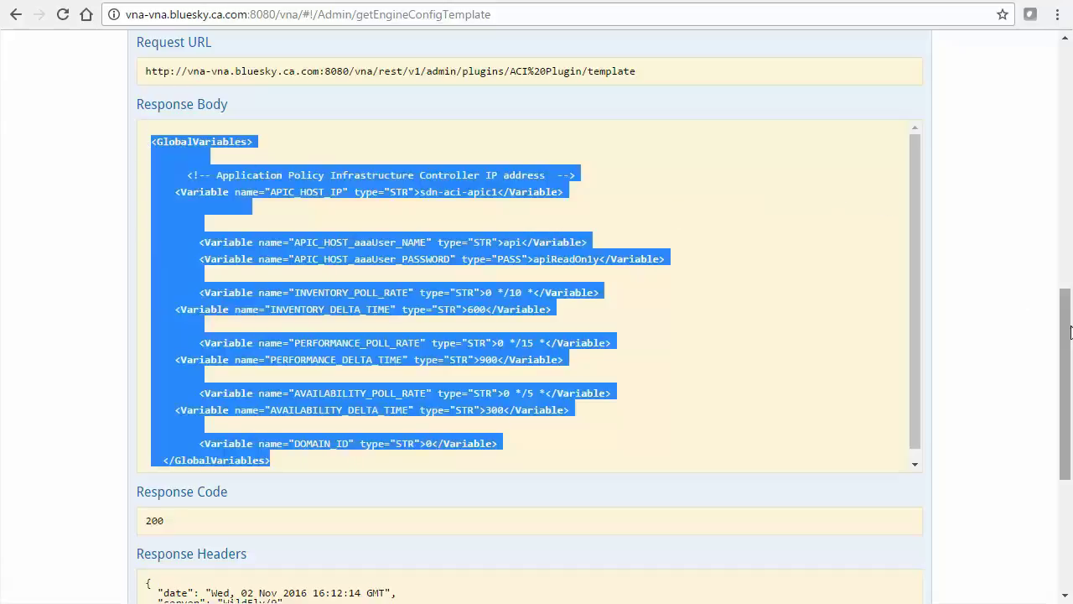
drag(1071, 333, 1069, 182)
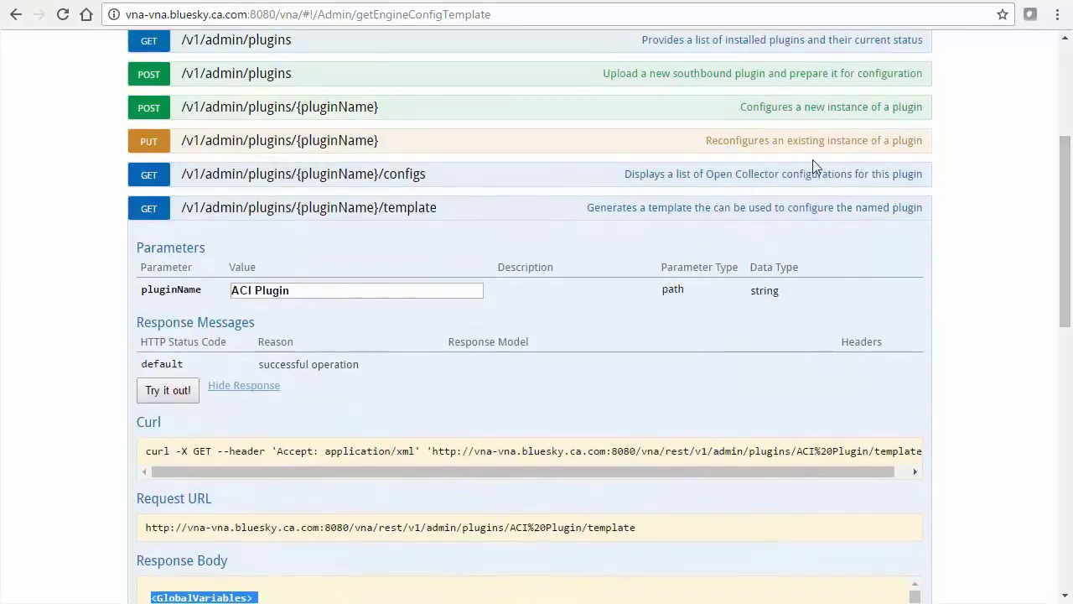
Open POST /v1/admin/plugins/{pluginName} and enter pluginName 'ACI Plugin' and configDesc 'ACI_Plugin1'.
click(805, 208)
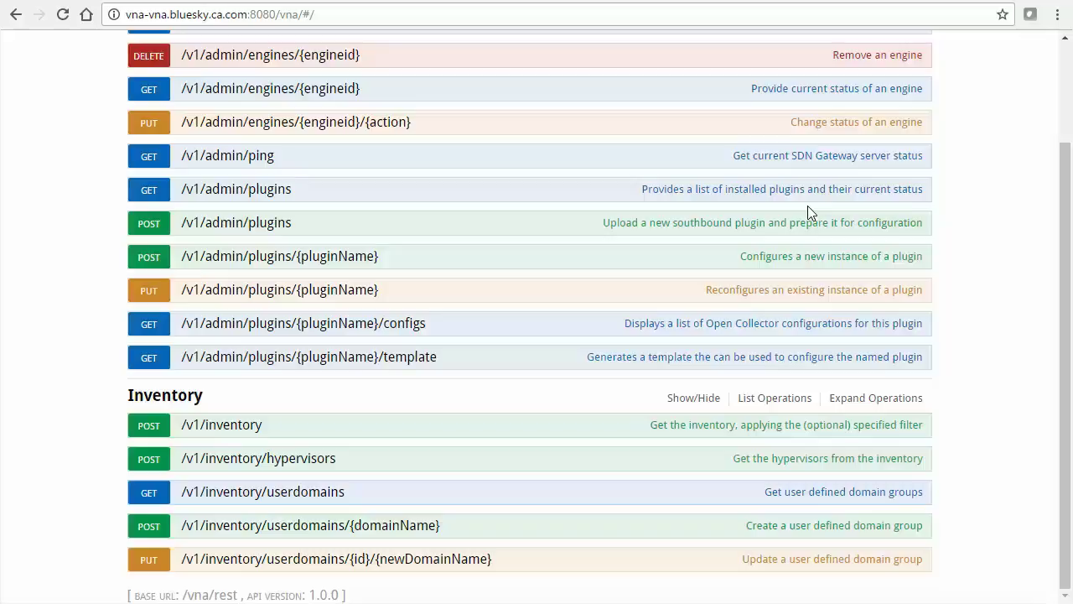
click(804, 263)
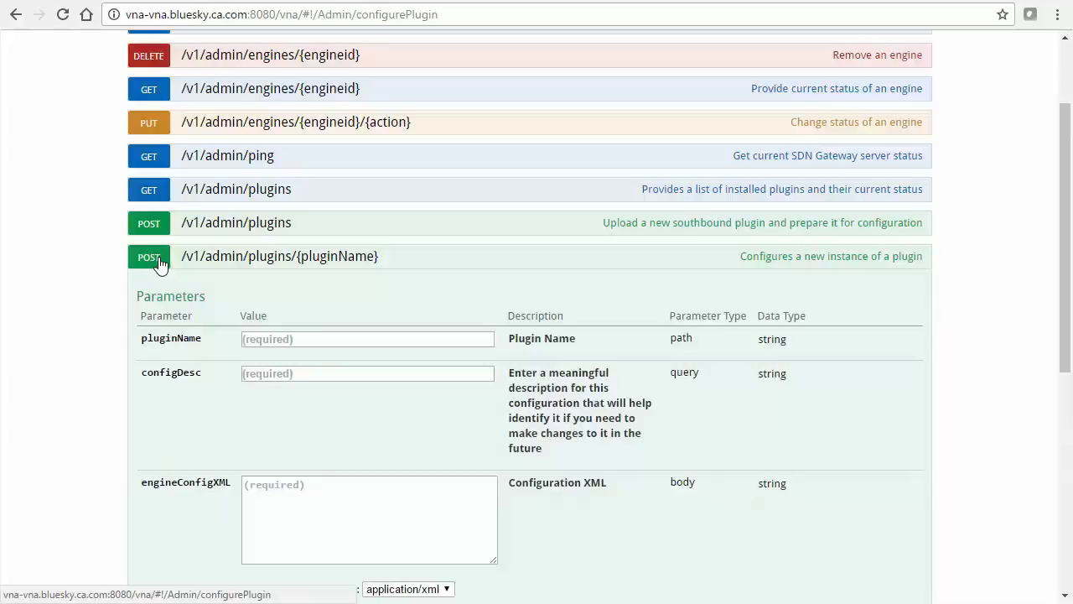
click(263, 340)
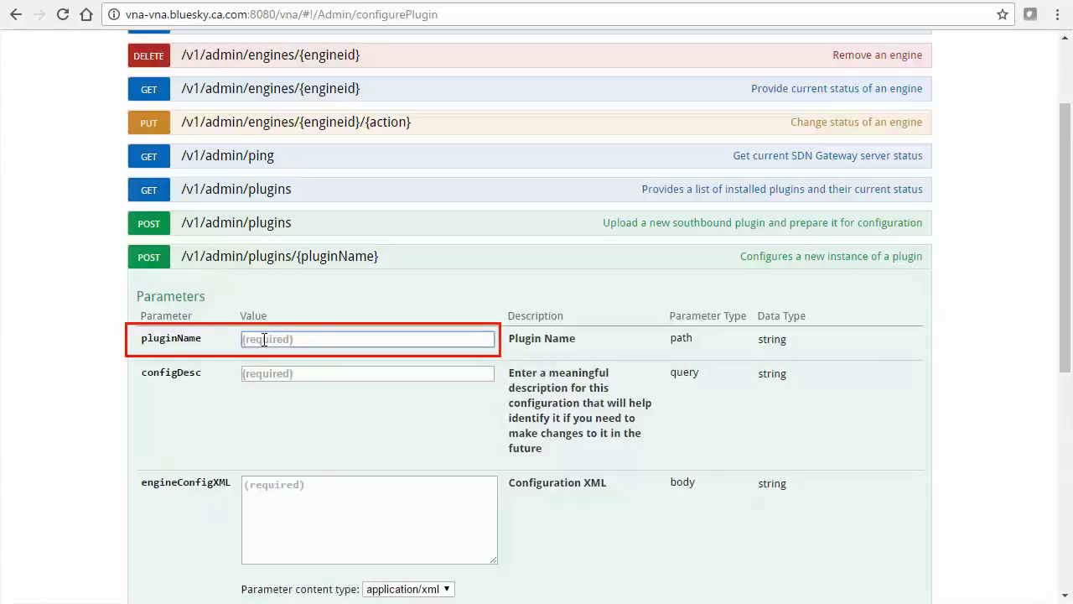
text(ACIPlugin)
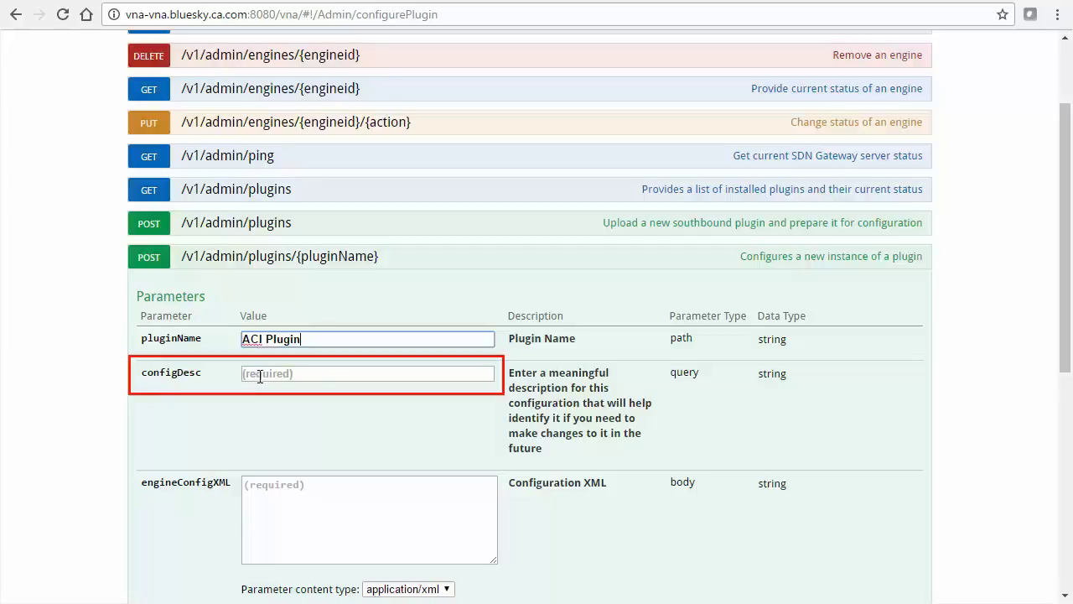
click(259, 374)
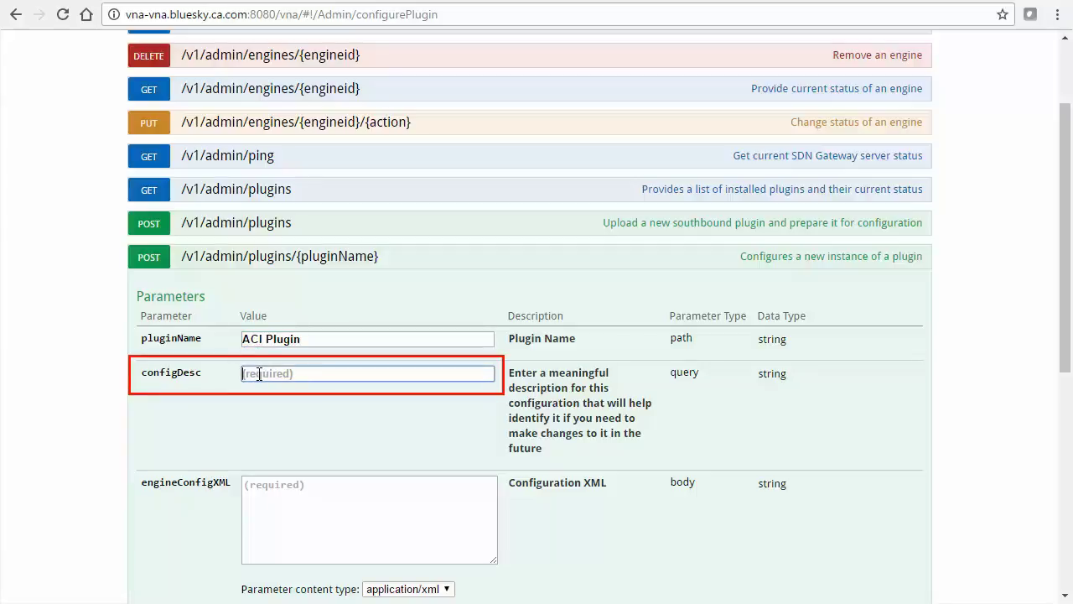
text(ACI_Plugin1)
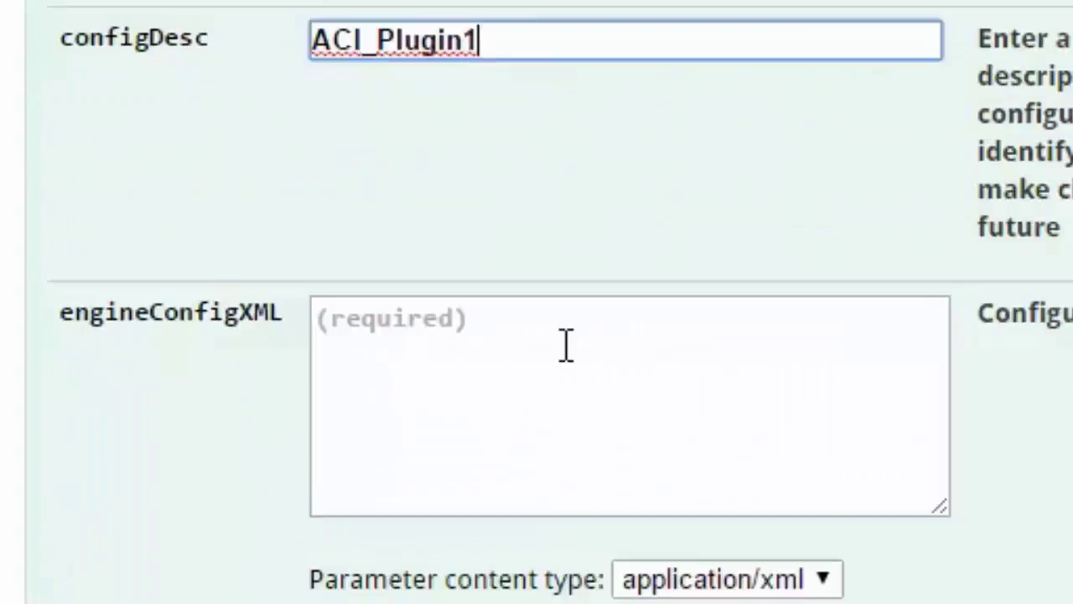
Paste the copied GlobalVariables XML template into engineConfigXML.
click(351, 491)
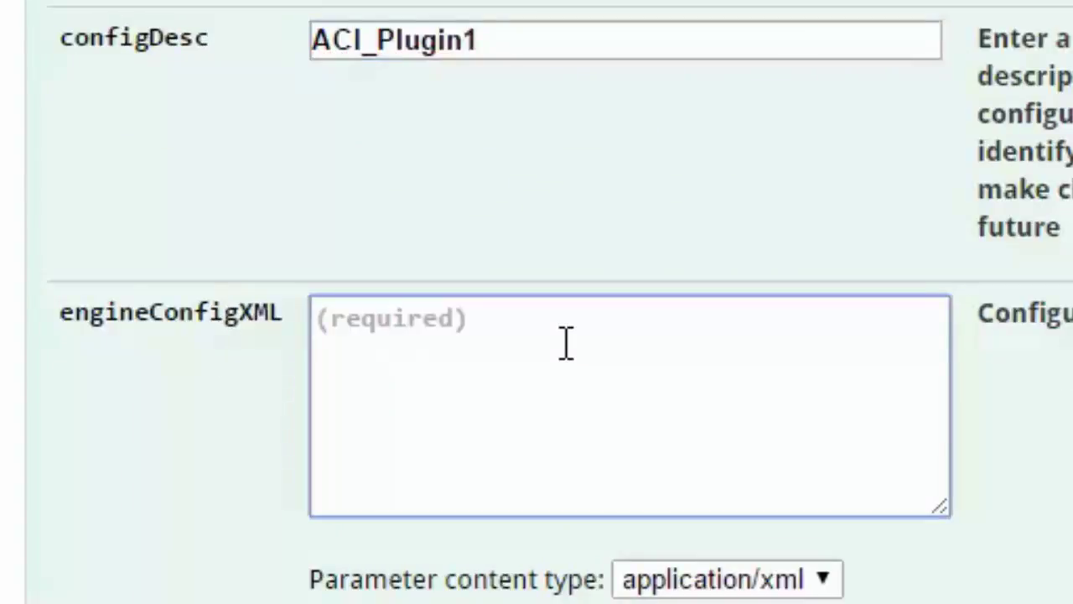
key(ctrl+v)
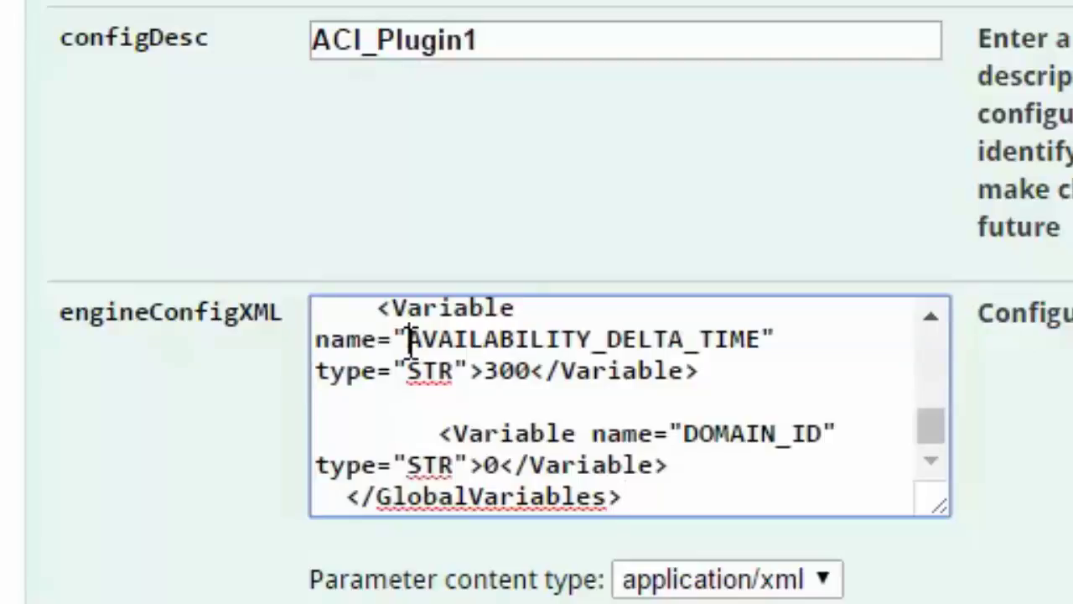
scroll(411, 342, up, 5)
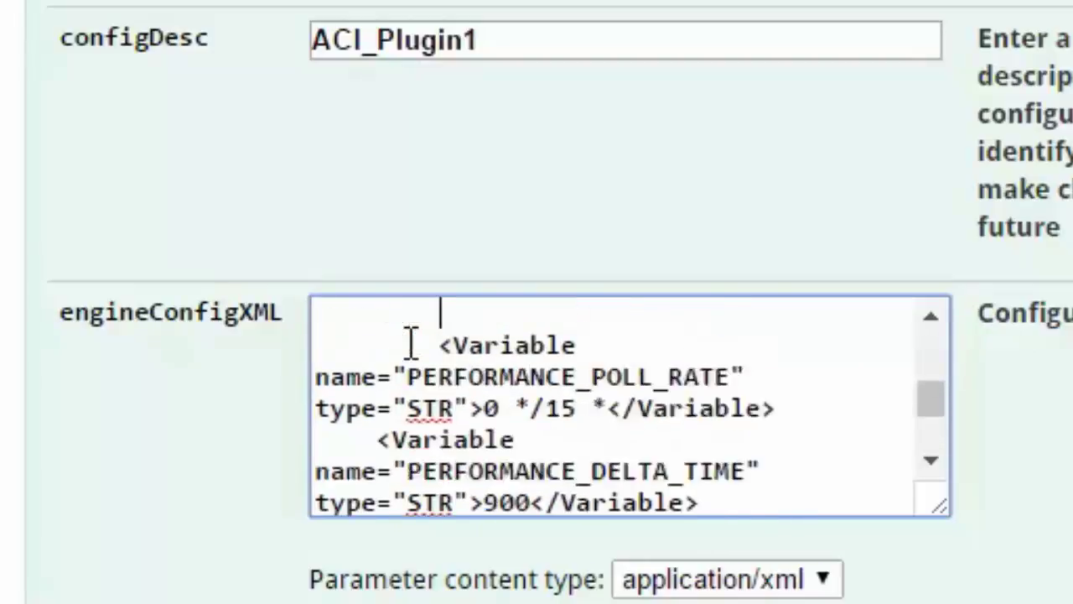
scroll(411, 342, up, 2)
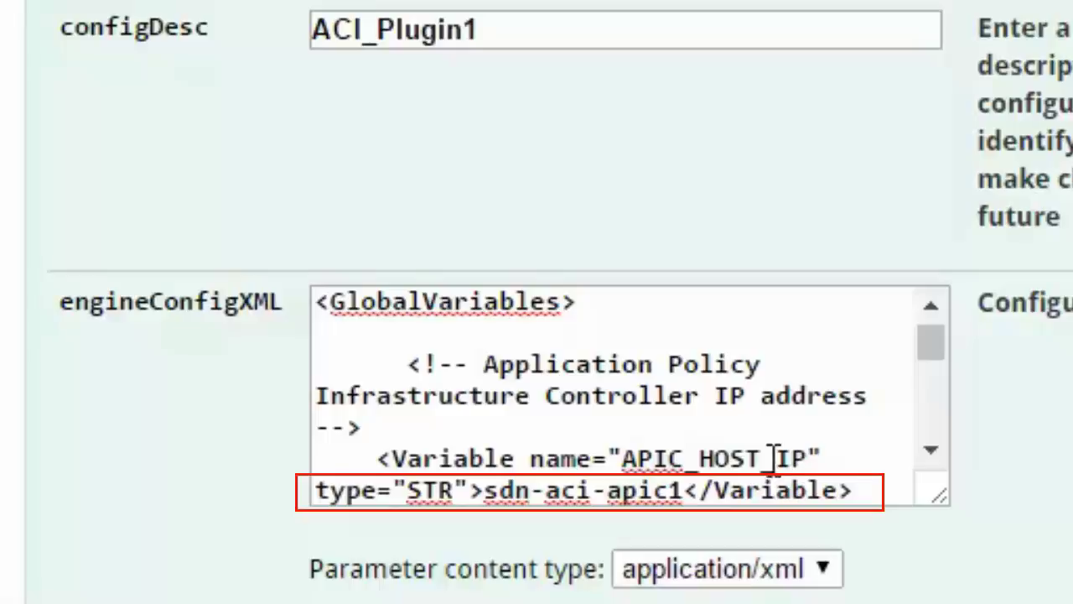
Replace the APIC_HOST_IP value sdn-aci-apic1 with 10.241.17.185.
click(687, 491)
key(BackSpace)
key(BackSpace)
key(BackSpace)
key(BackSpace)
key(BackSpace)
key(BackSpace)
key(BackSpace)
key(BackSpace)
key(BackSpace)
key(BackSpace)
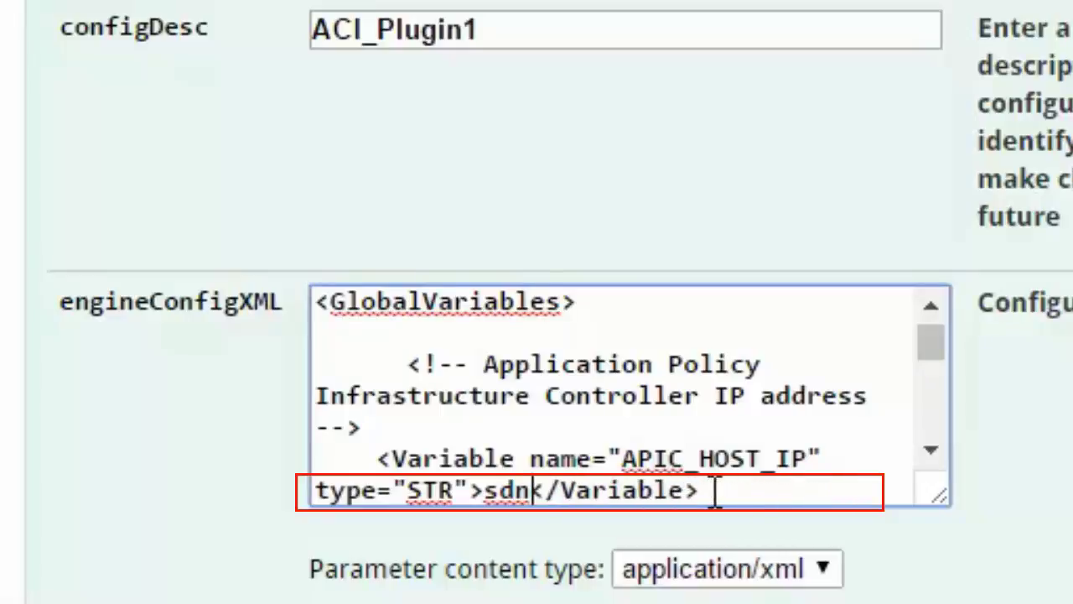
key(BackSpace)
key(BackSpace)
key(BackSpace)
text(10.241.17.185)
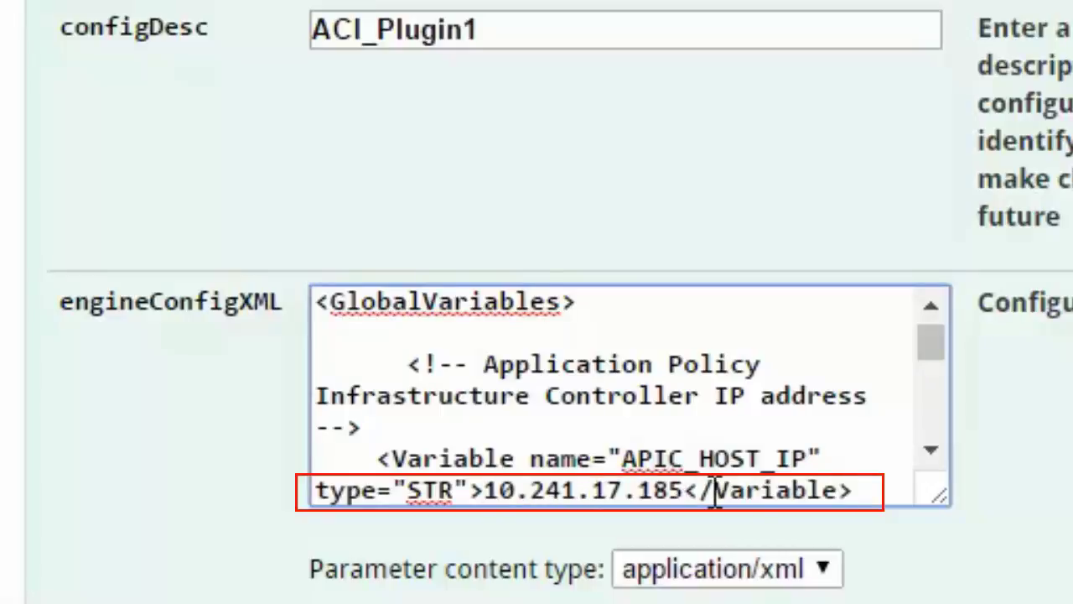
Change DOMAIN_ID in the configuration XML from 0 to 2.
drag(930, 359, 929, 445)
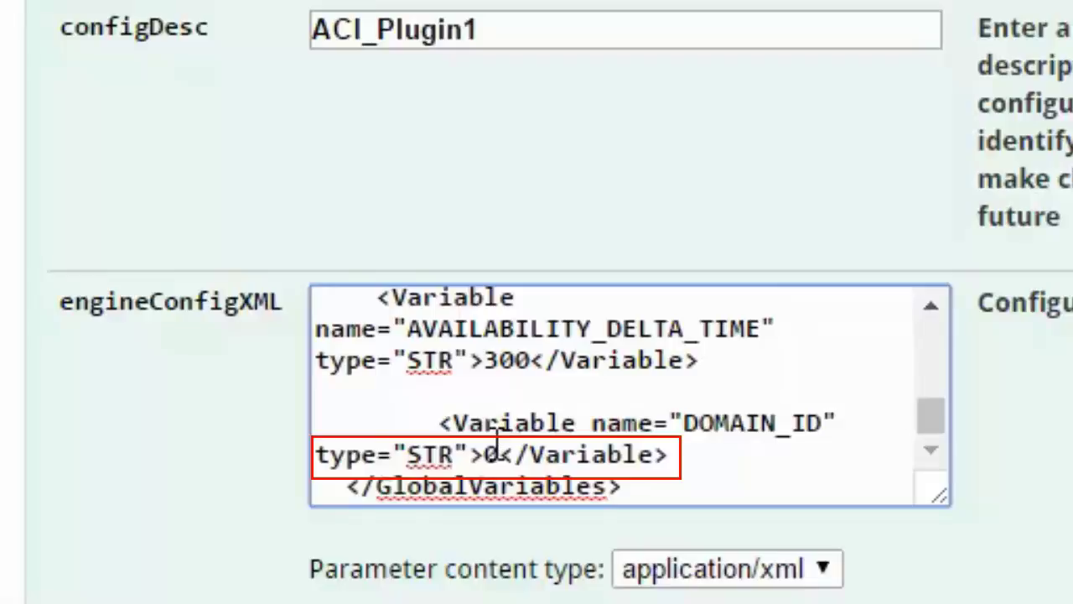
key(BackSpace)
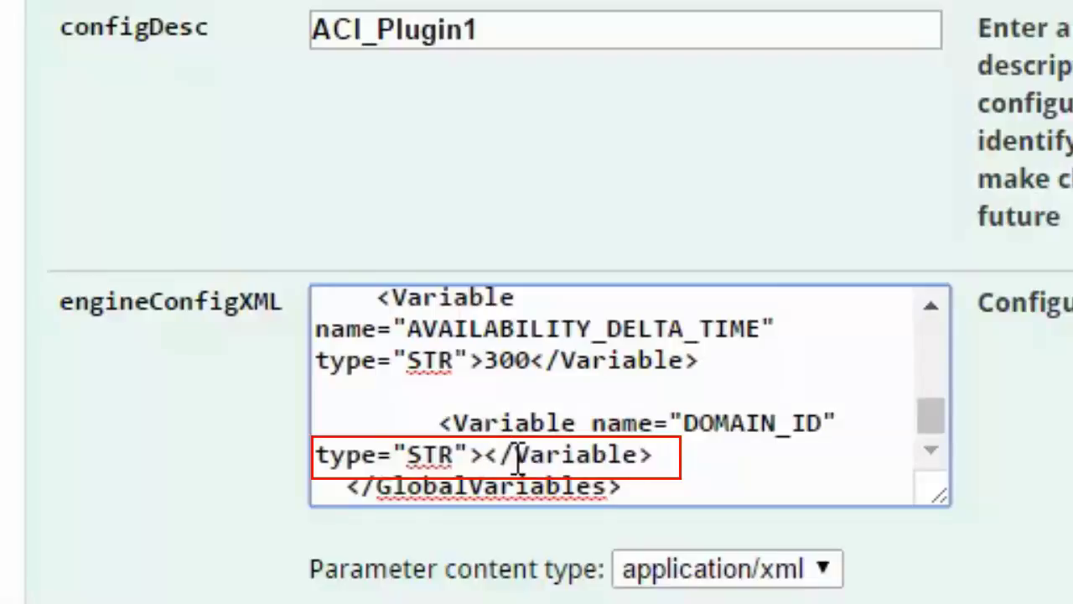
text(2)
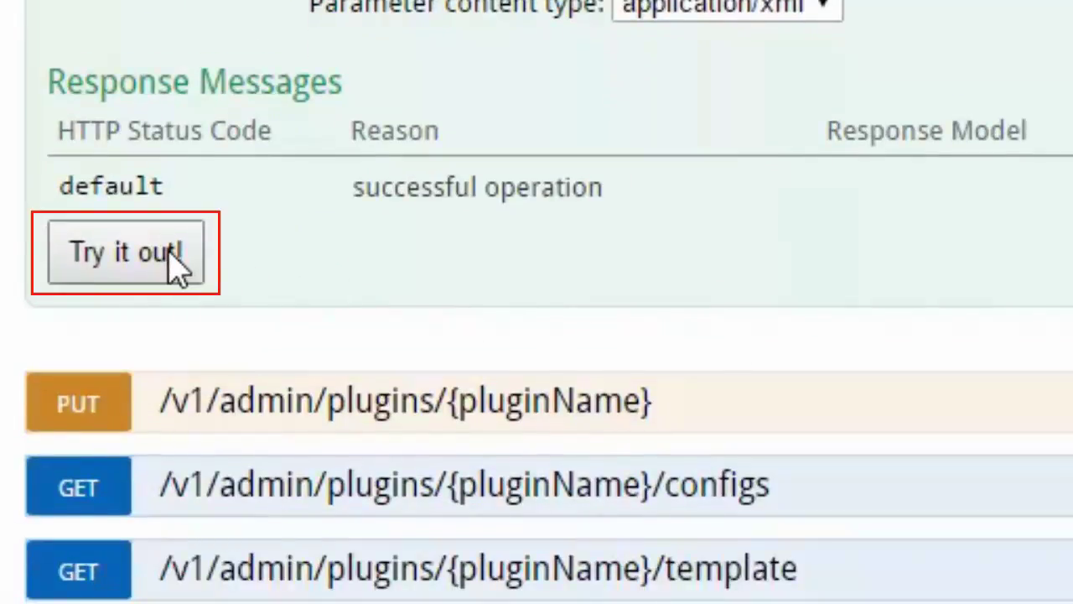
Submit the new ACI Plugin instance configuration, confirm response code 200, and collapse the operation.
click(126, 252)
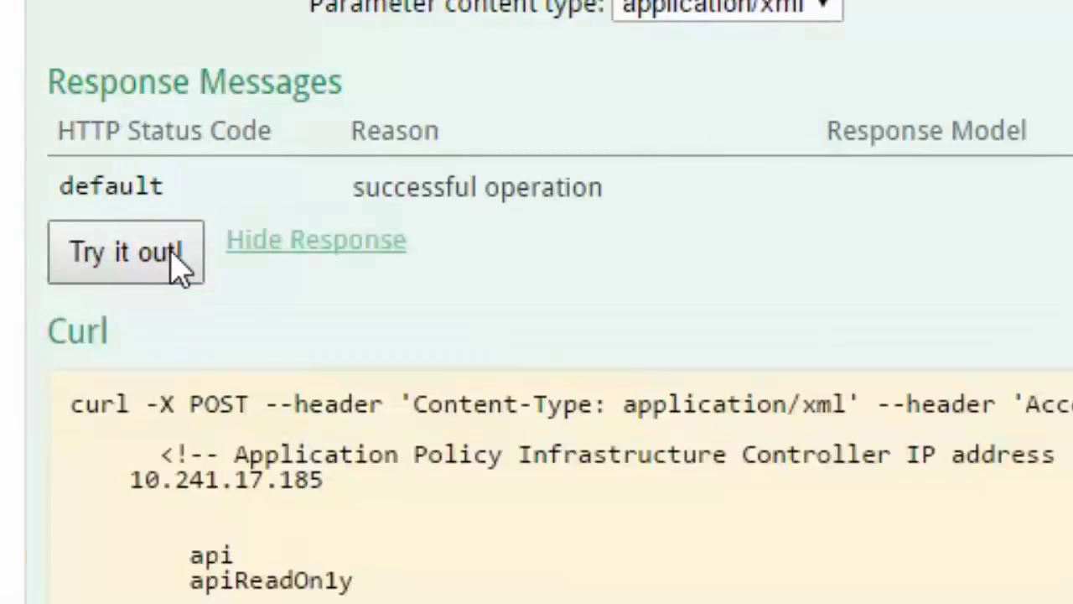
scroll(537, 335, down, 10)
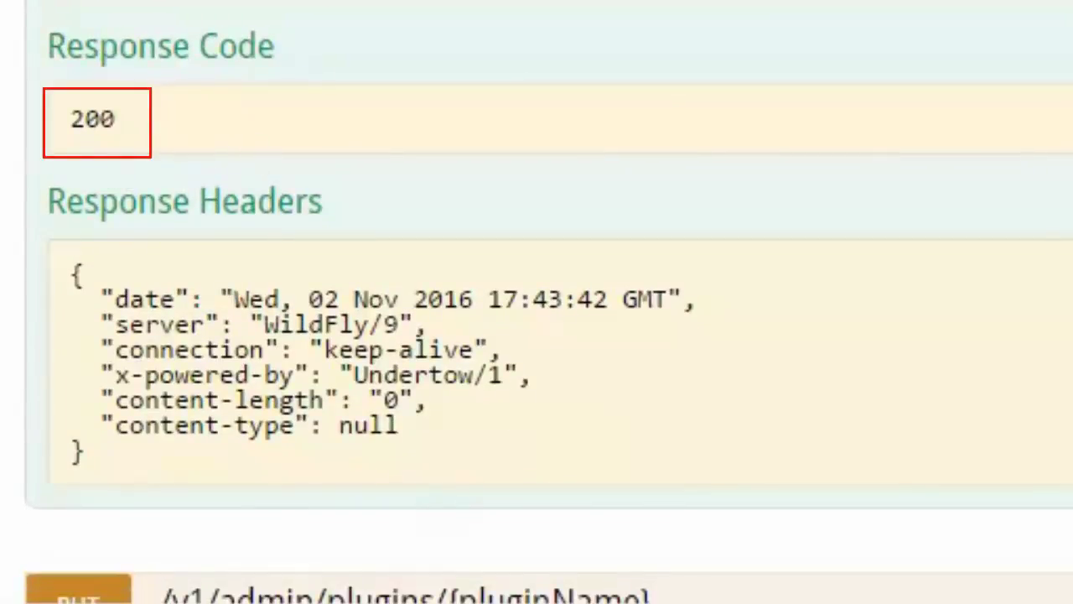
scroll(537, 335, up, 15)
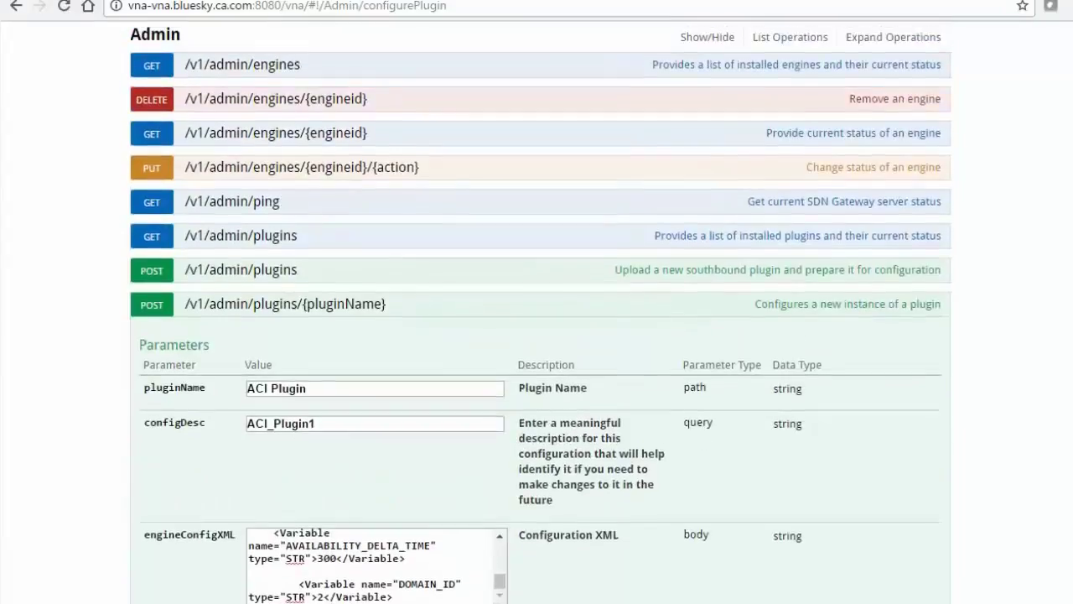
click(897, 311)
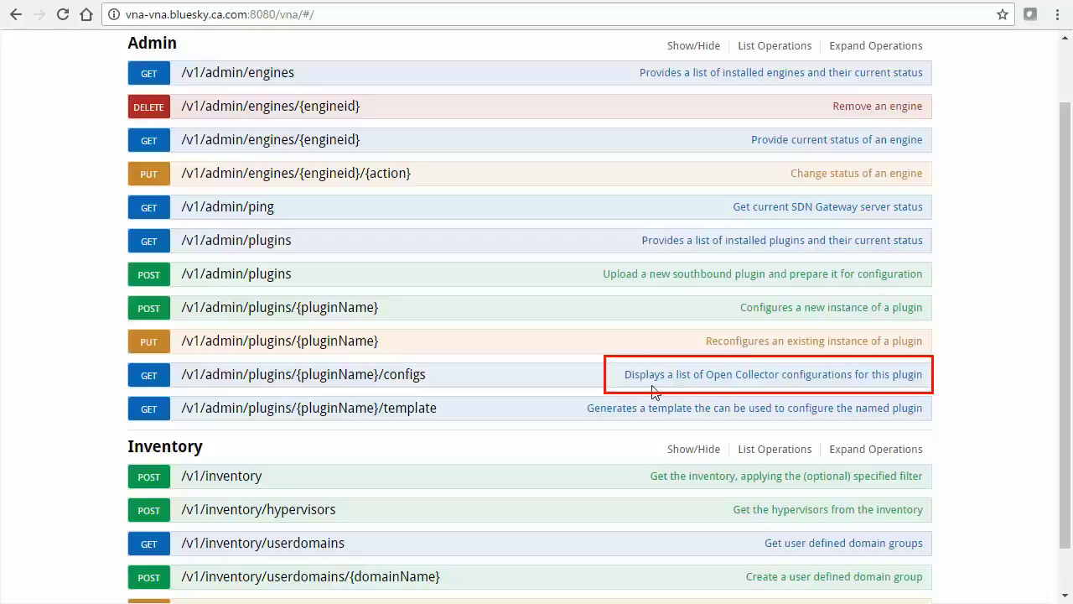
Run the configurations query for the plugin named 'ACI Plugin'.
click(814, 383)
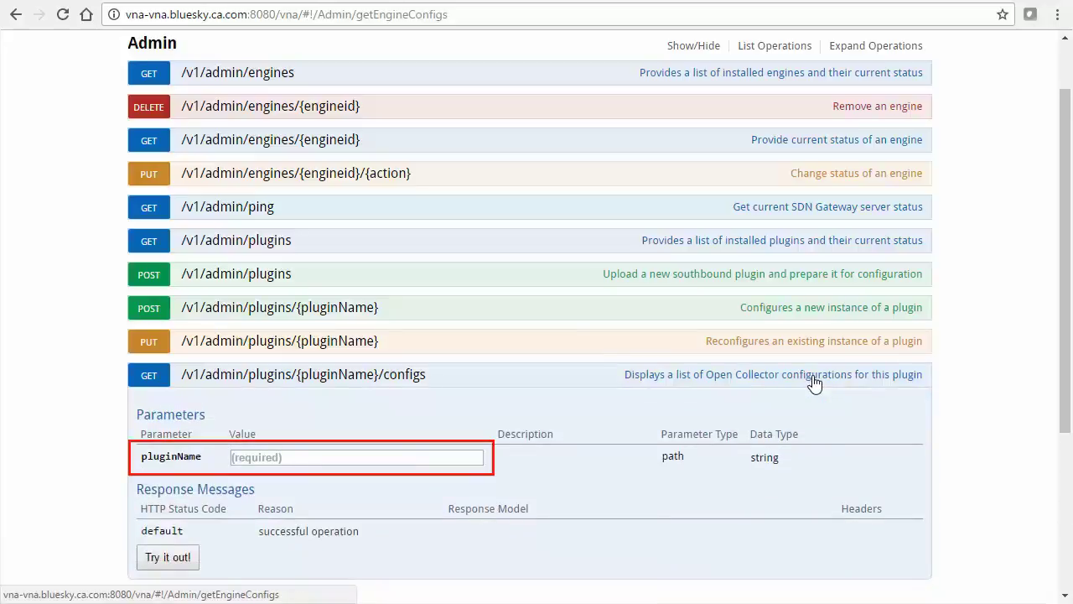
click(299, 457)
text(ACI )
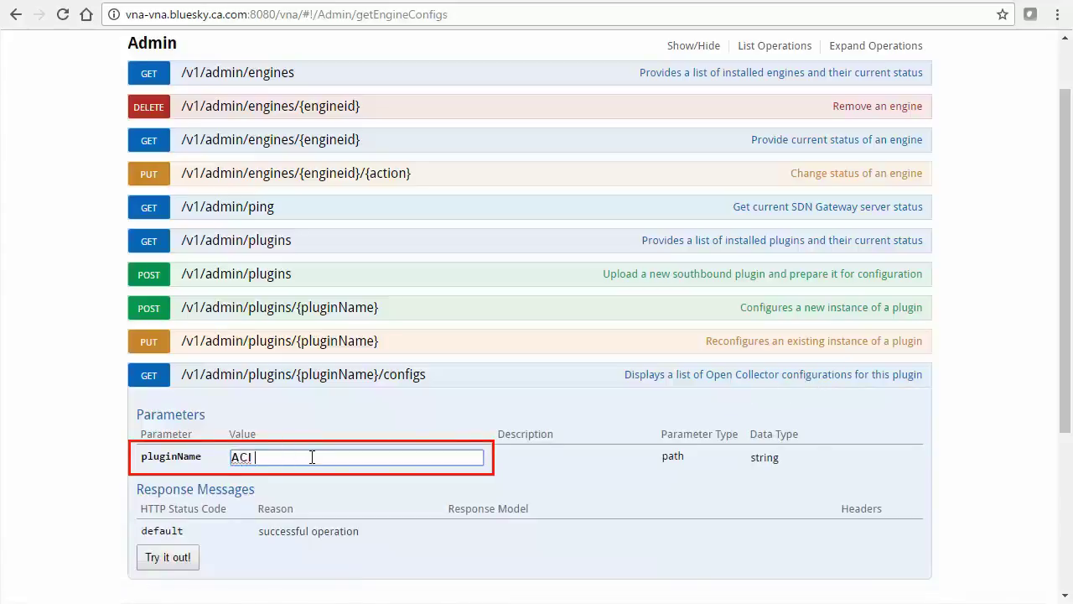
text(Plugin)
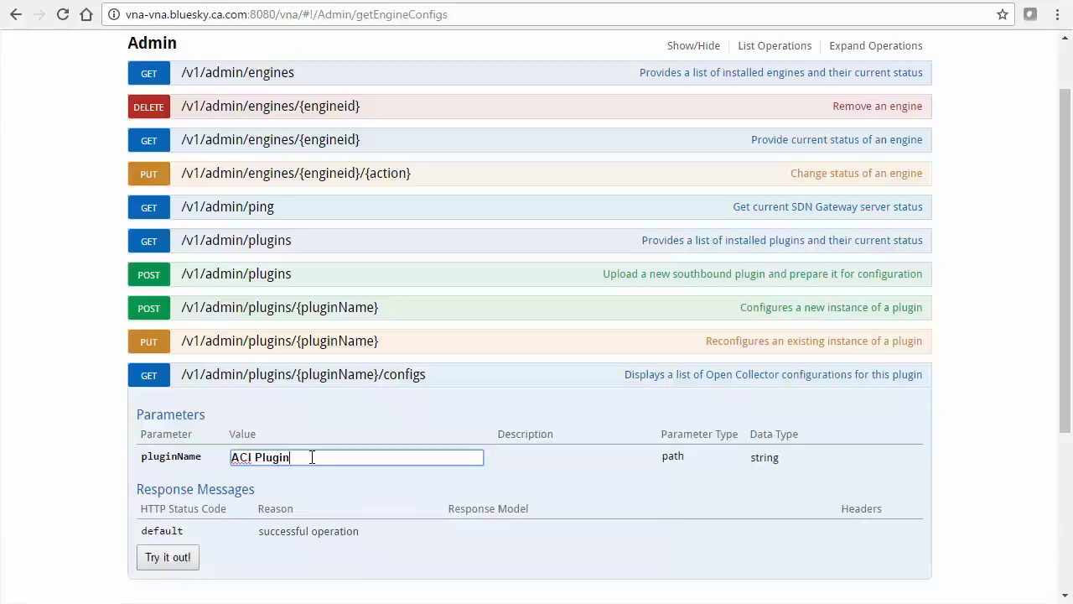
click(182, 557)
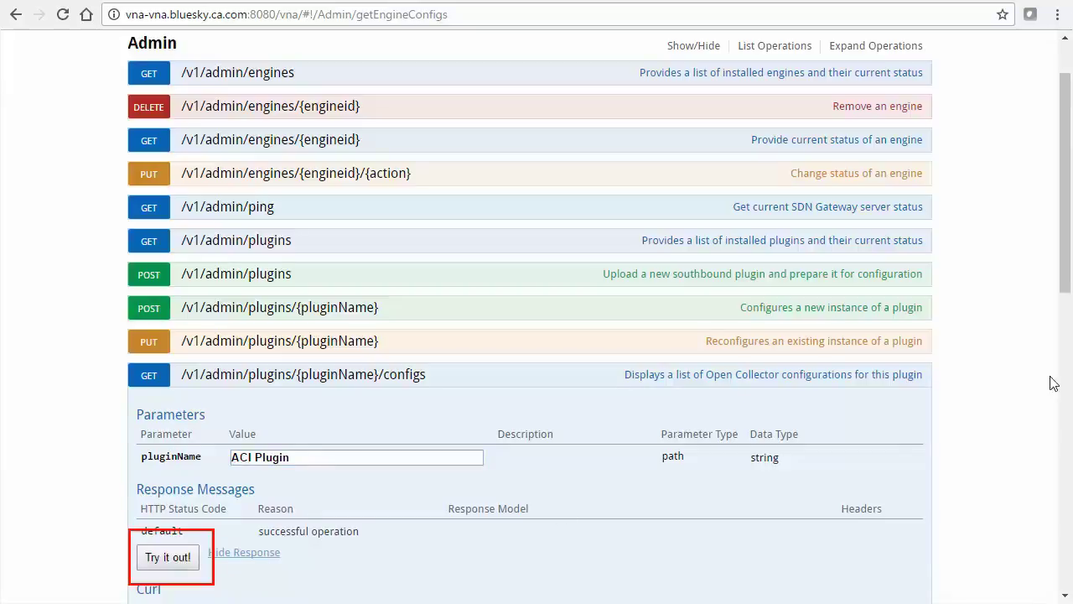
Select ACI_Plugin1's configuration ID from the response body and collapse the query.
drag(1067, 265, 1068, 445)
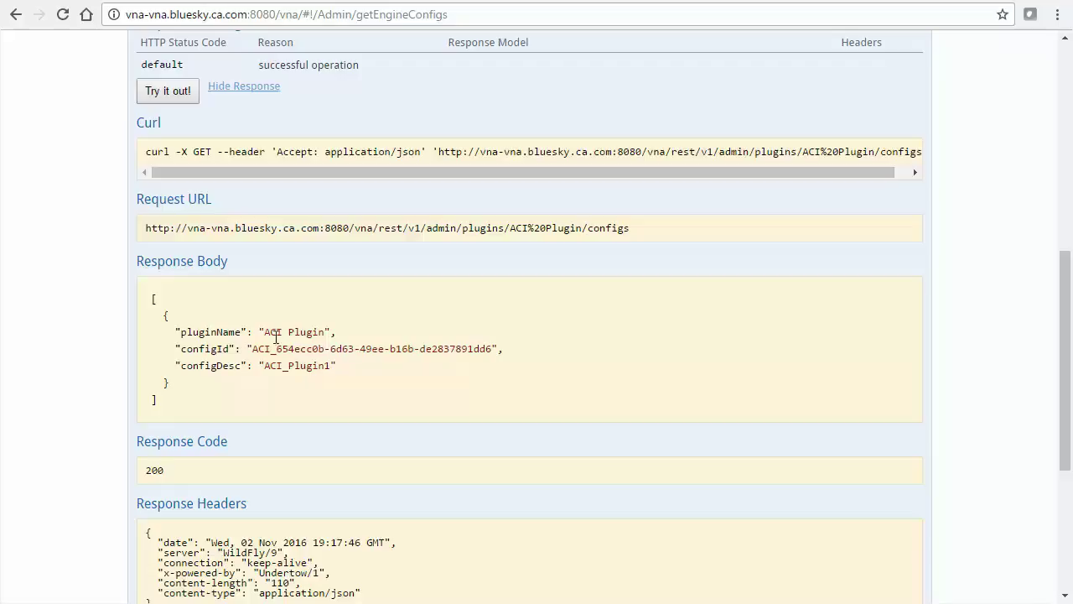
drag(253, 349, 494, 350)
key(ctrl+c)
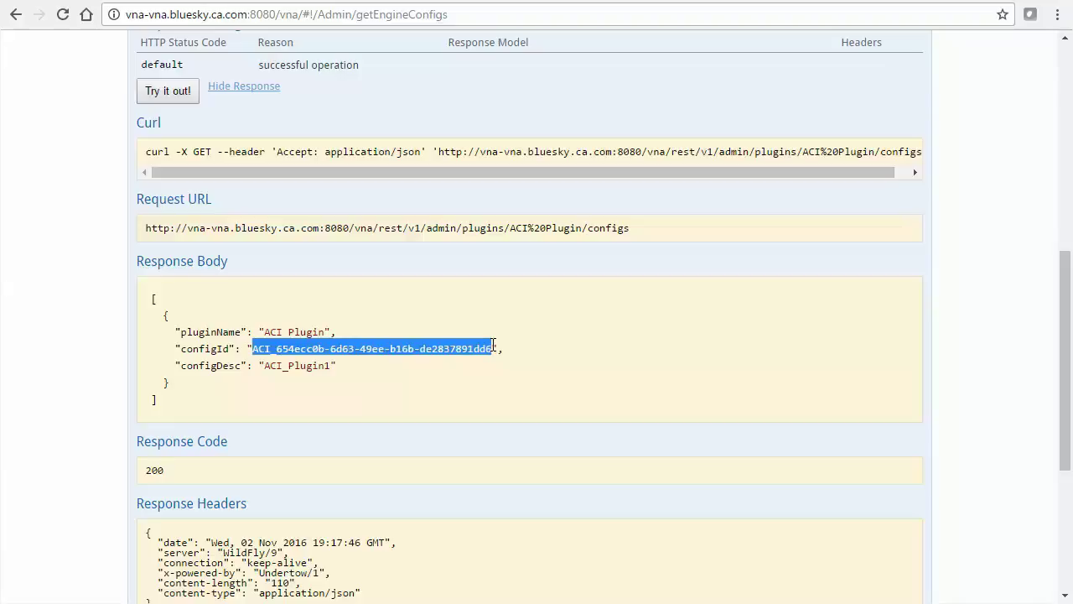
drag(1068, 327, 1069, 212)
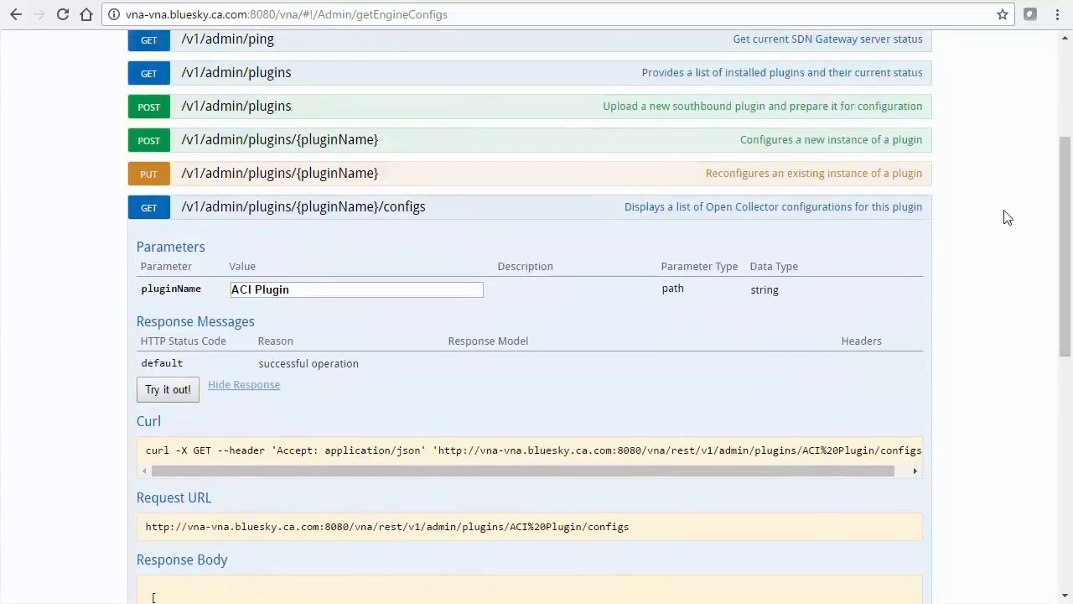
click(882, 215)
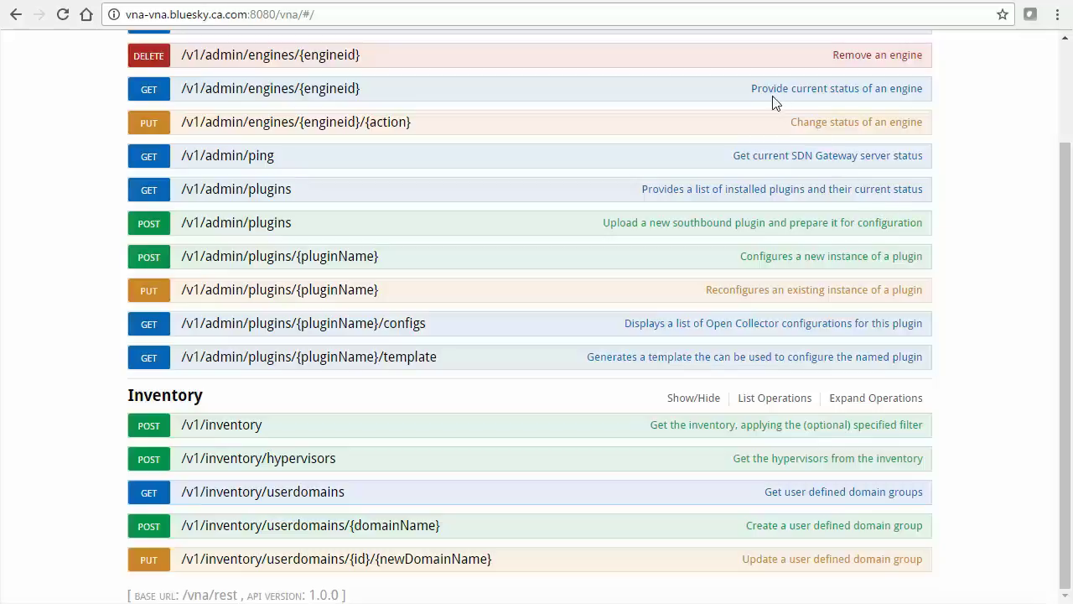
Query engine status using ACI_Plugin1's pasted configuration ID and confirm it returns RUNNING.
click(851, 94)
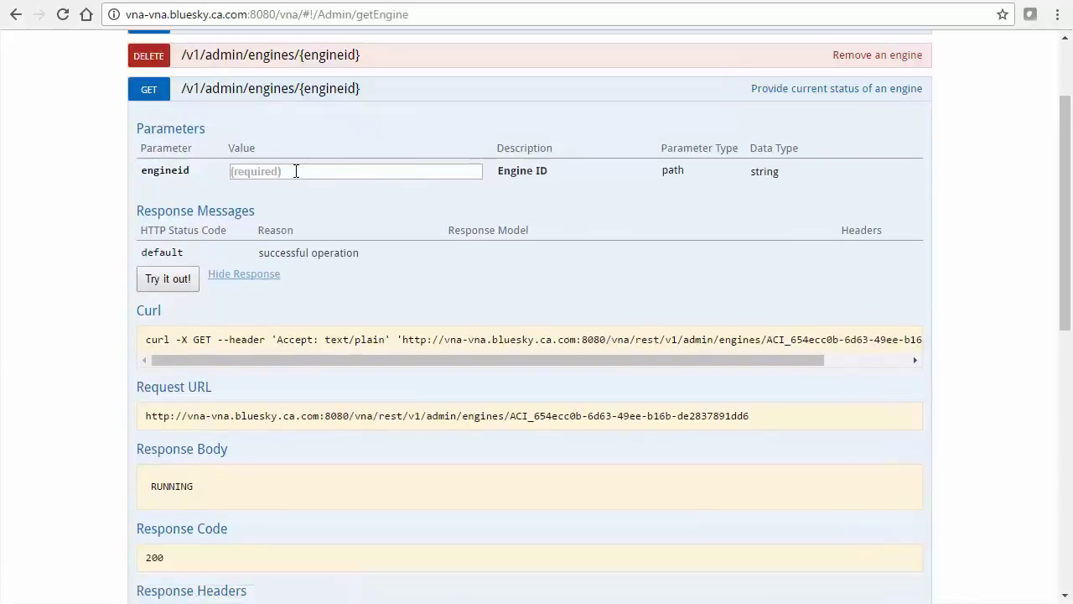
click(296, 171)
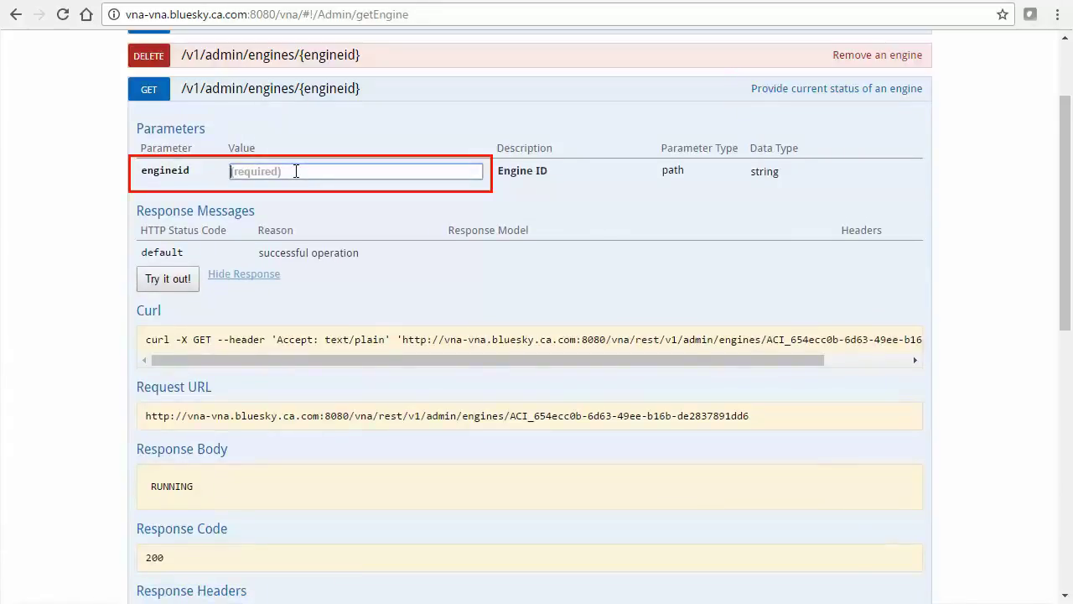
key(ctrl+v)
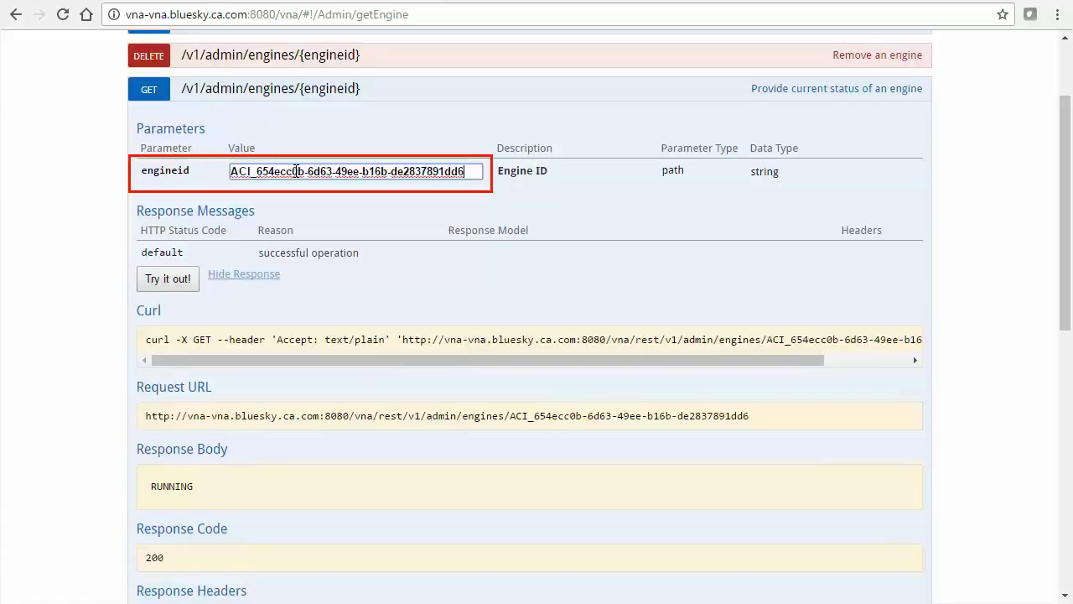
click(171, 280)
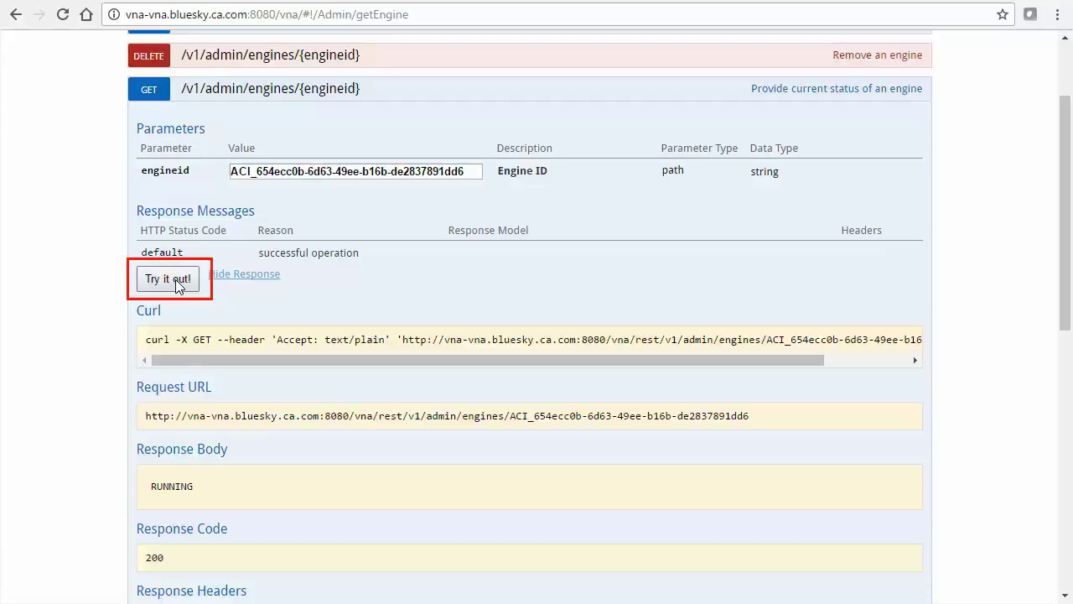
scroll(587, 336, down, 2)
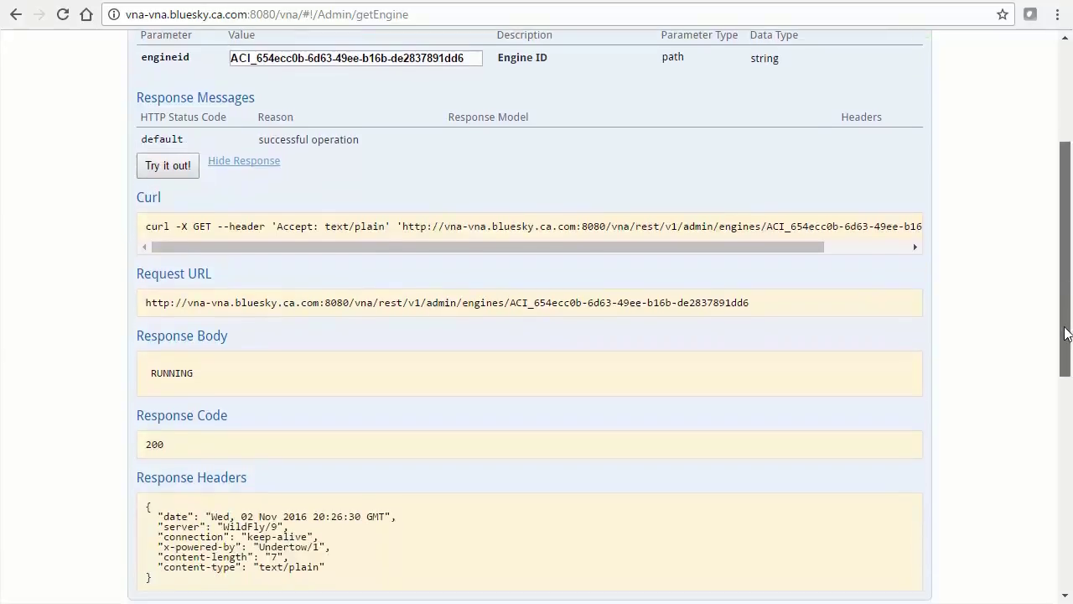